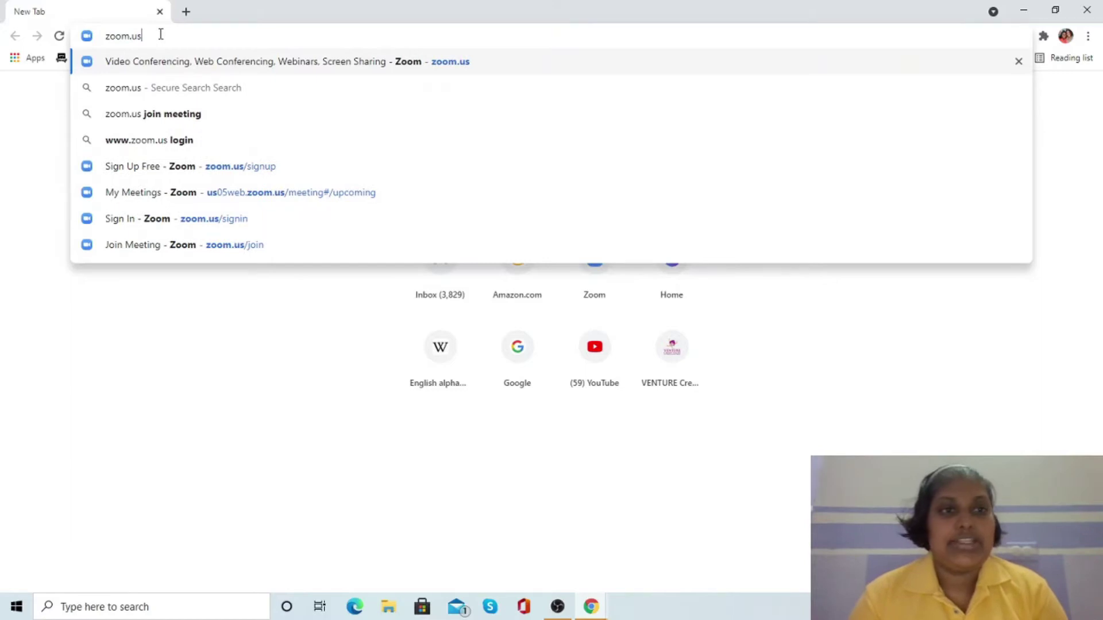
- Go to the Zoom website and start a free sign-up with a May birth month
key("Return")
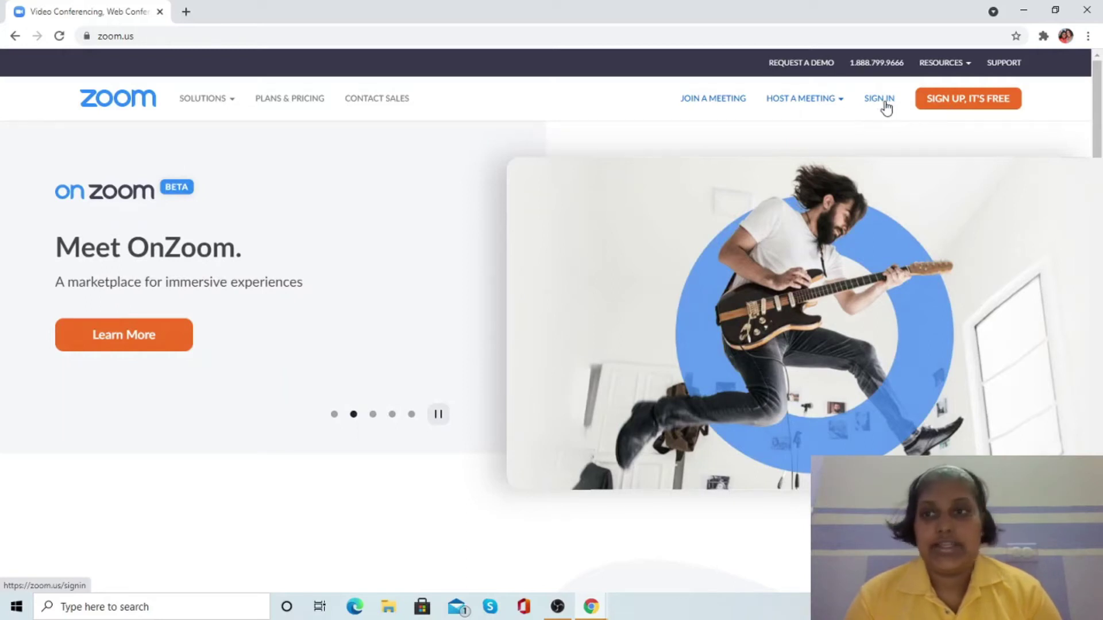
left_click(949, 108)
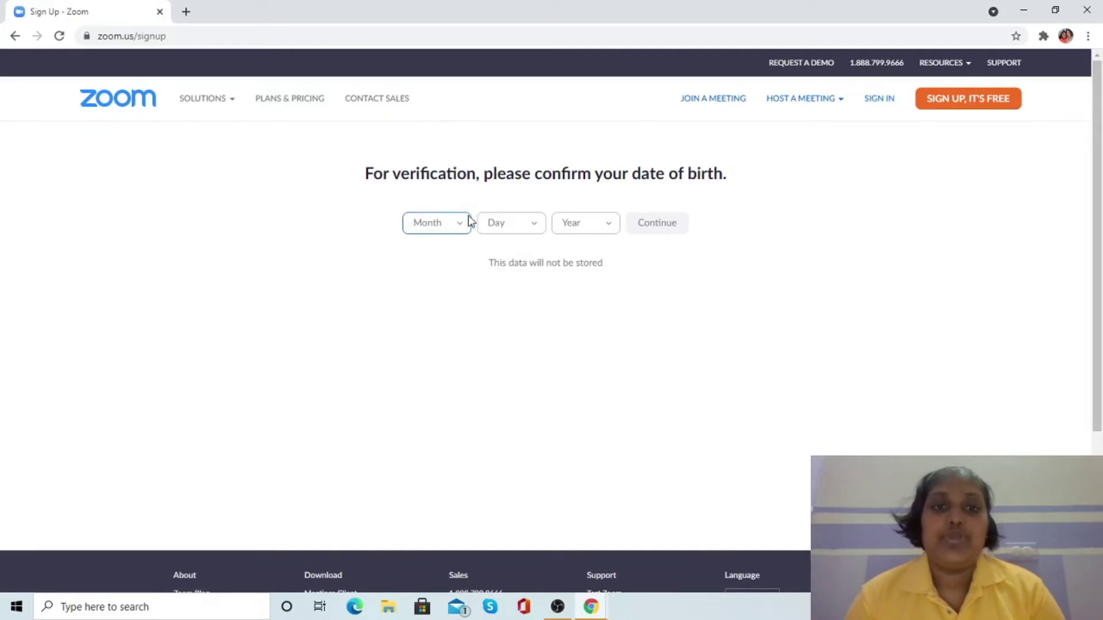
left_click(467, 226)
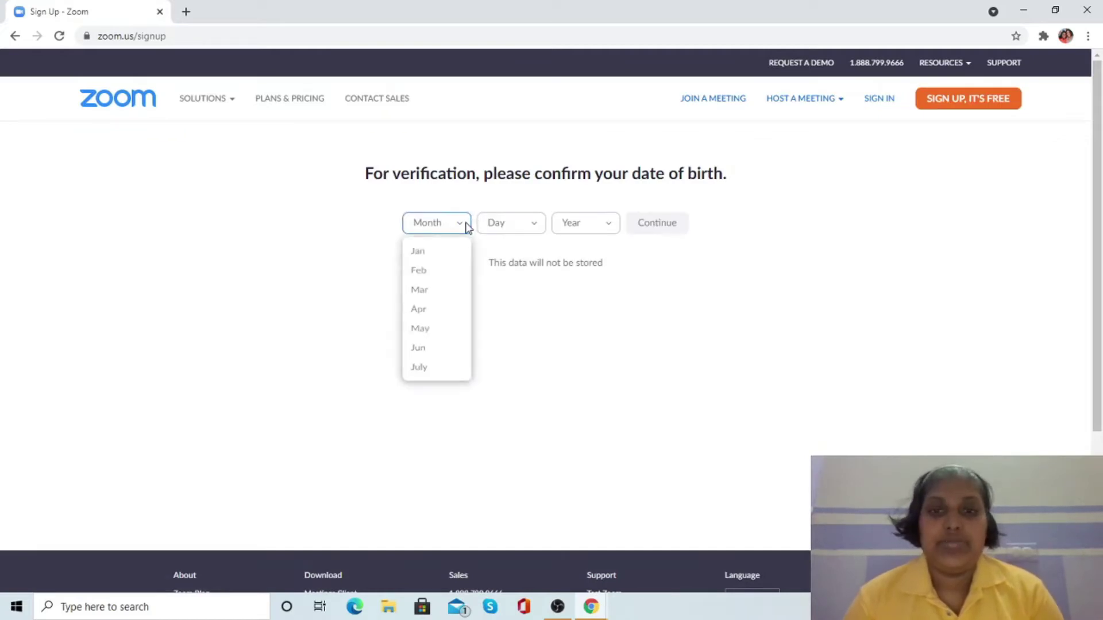
left_click(443, 346)
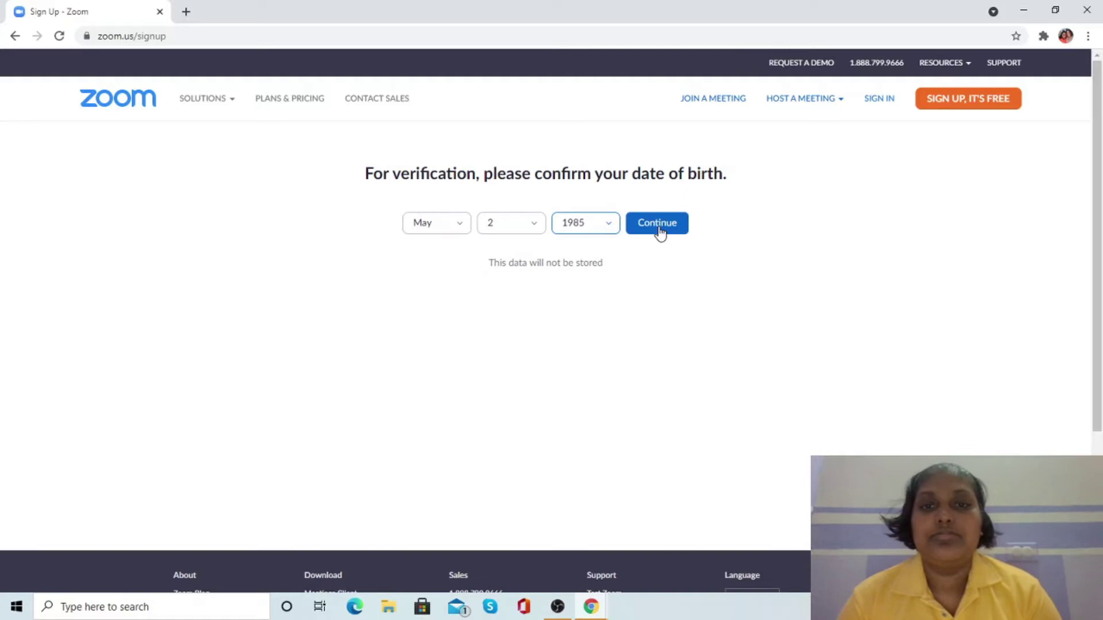
left_click(660, 231)
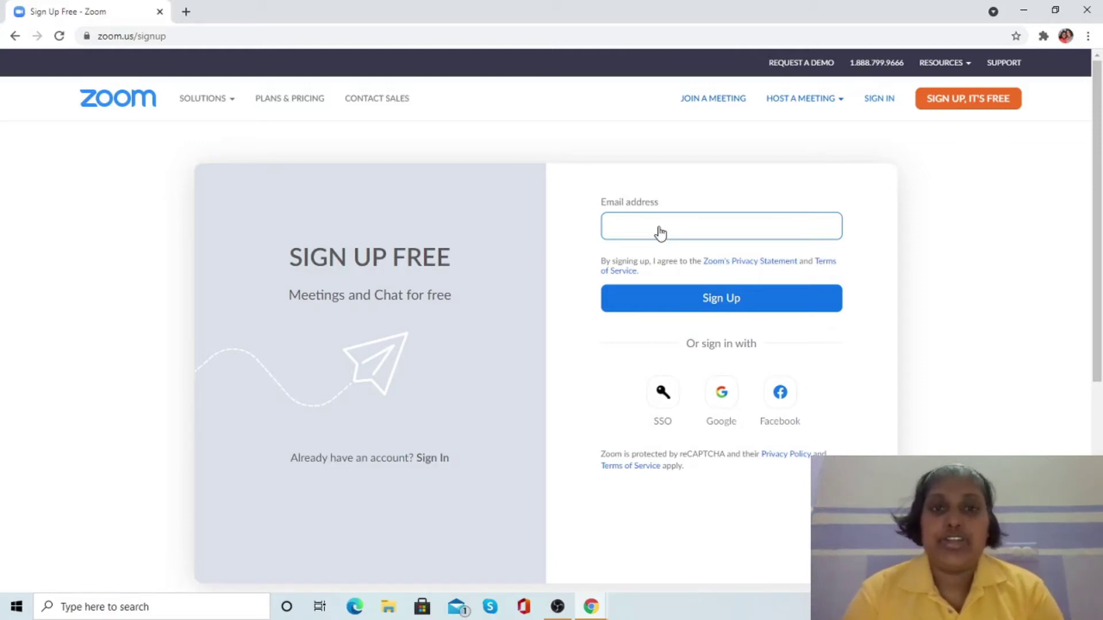
- Sign up with the suggested Gmail address, then activate the account from the Gmail activation email
left_click(639, 230)
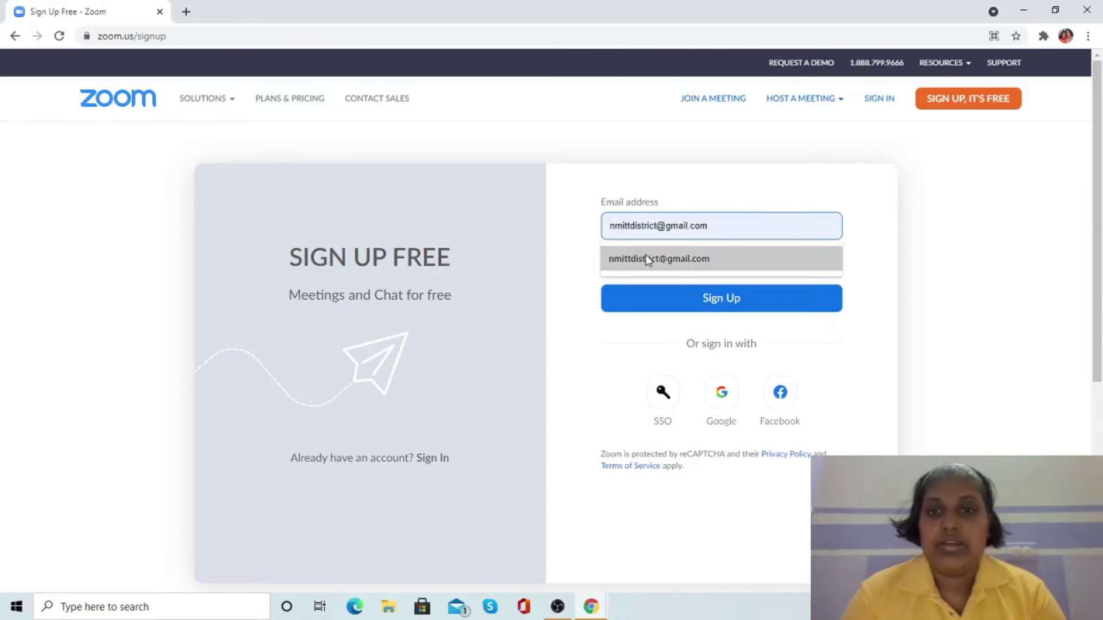
left_click(645, 258)
left_click(709, 298)
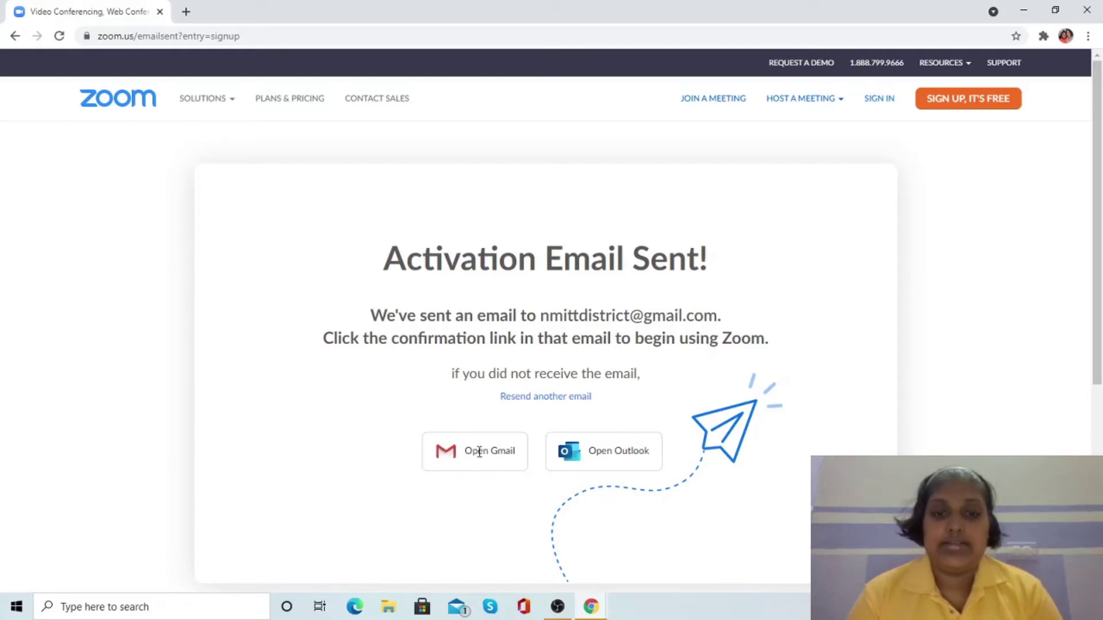
left_click(480, 451)
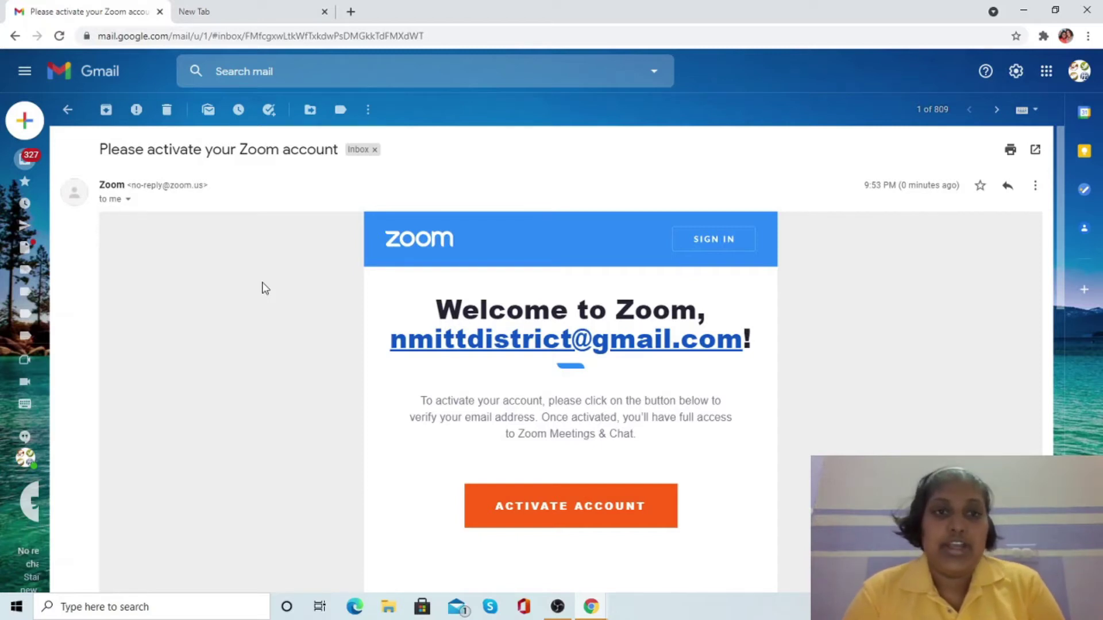
left_click(589, 514)
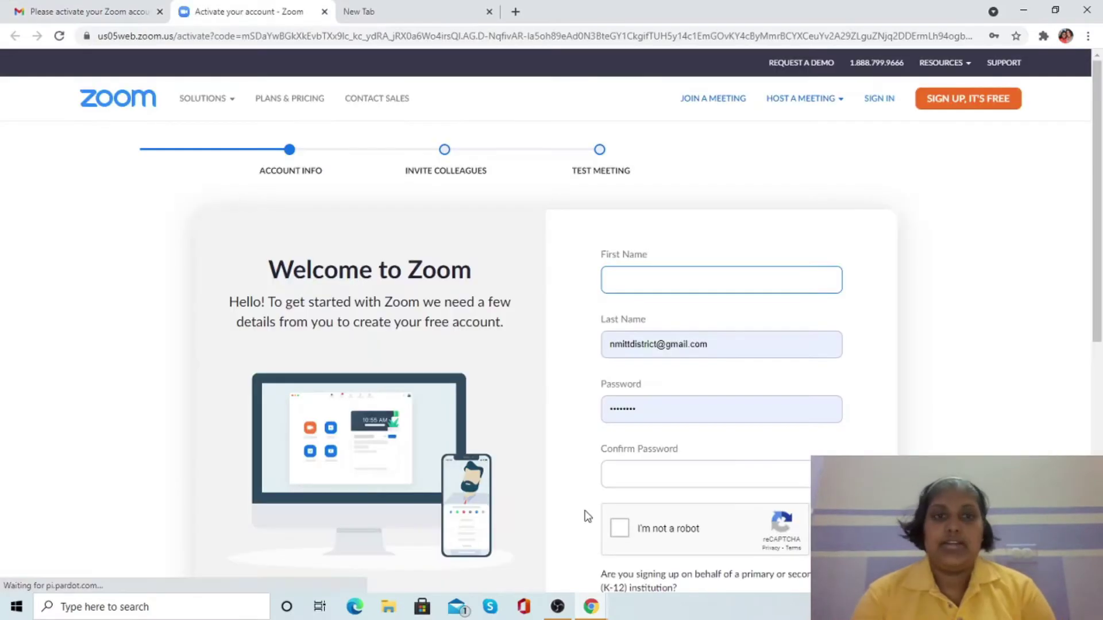
- Enter the name Missions T&T and a password, answer No to K-12, and submit
type("Missions")
key("Tab")
type("T&T")
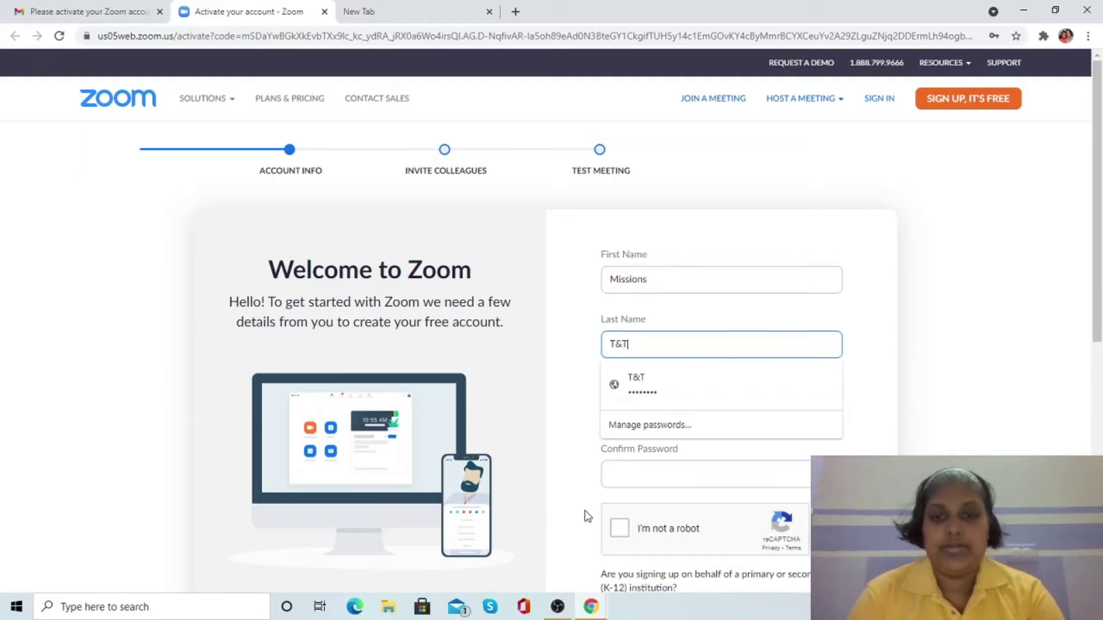
key("Tab")
type("••••••")
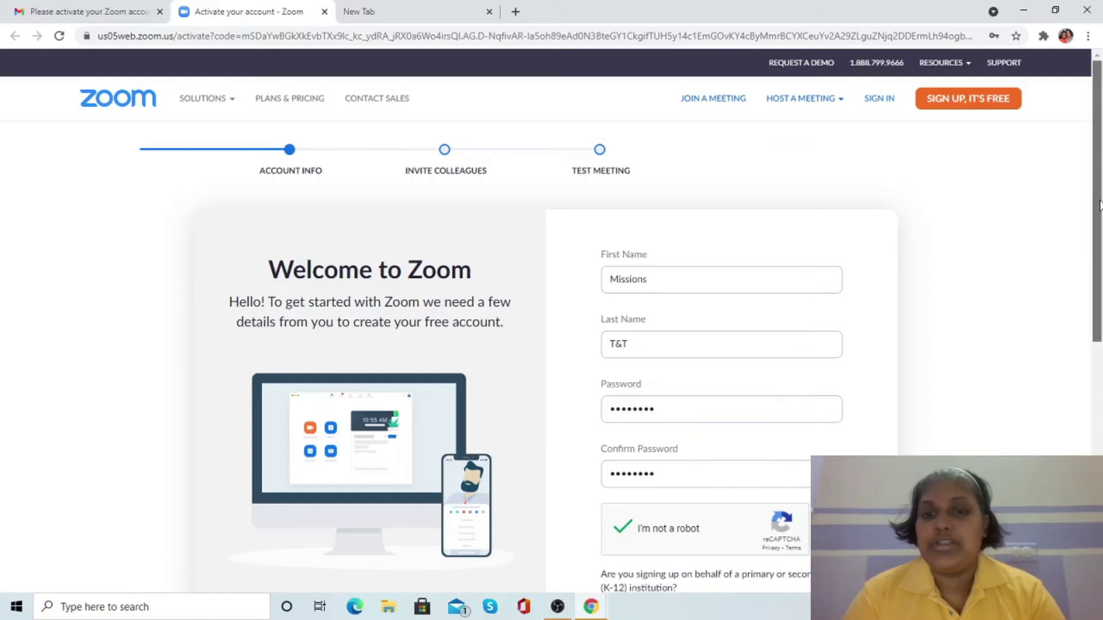
scroll(661, 401, "down", 4)
left_click(658, 397)
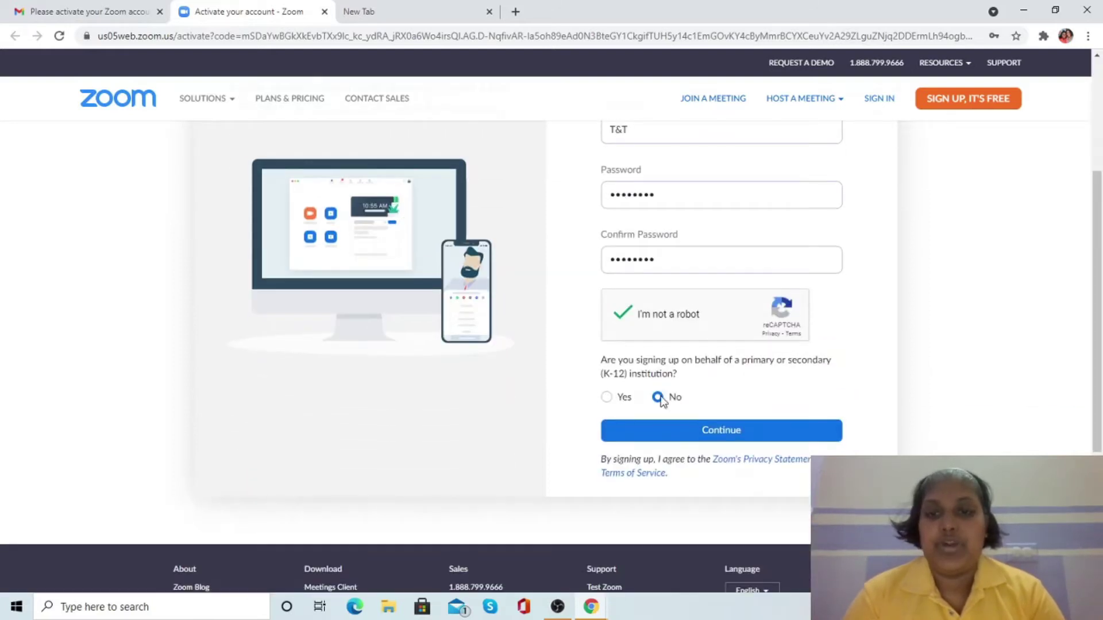
left_click(718, 430)
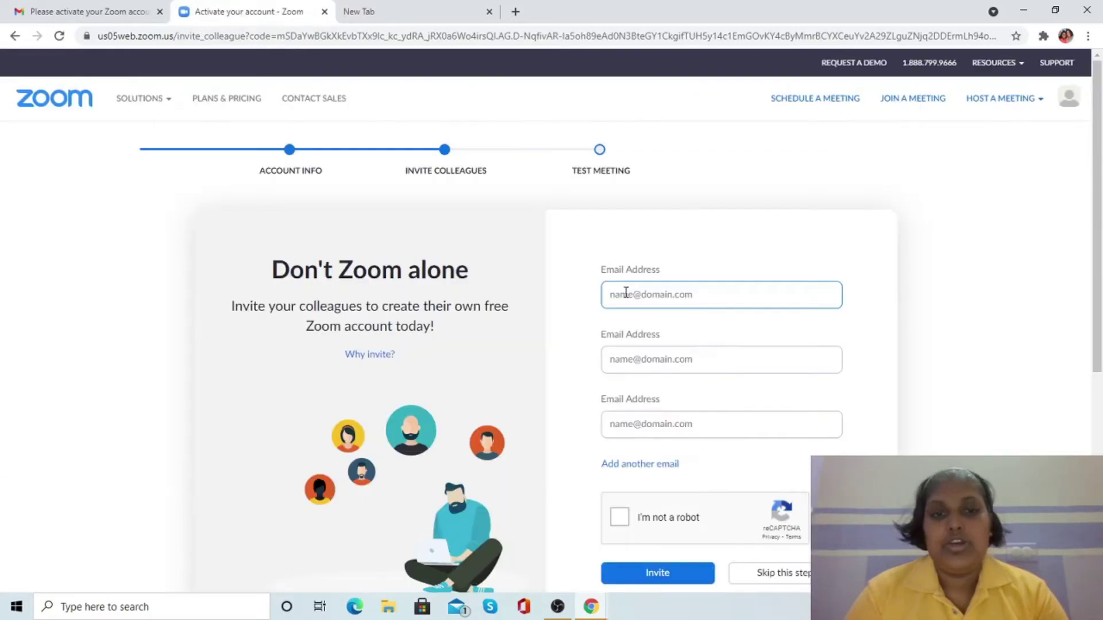
- Skip inviting colleagues, go to My Account, and open Change Picture on the profile
left_click(773, 577)
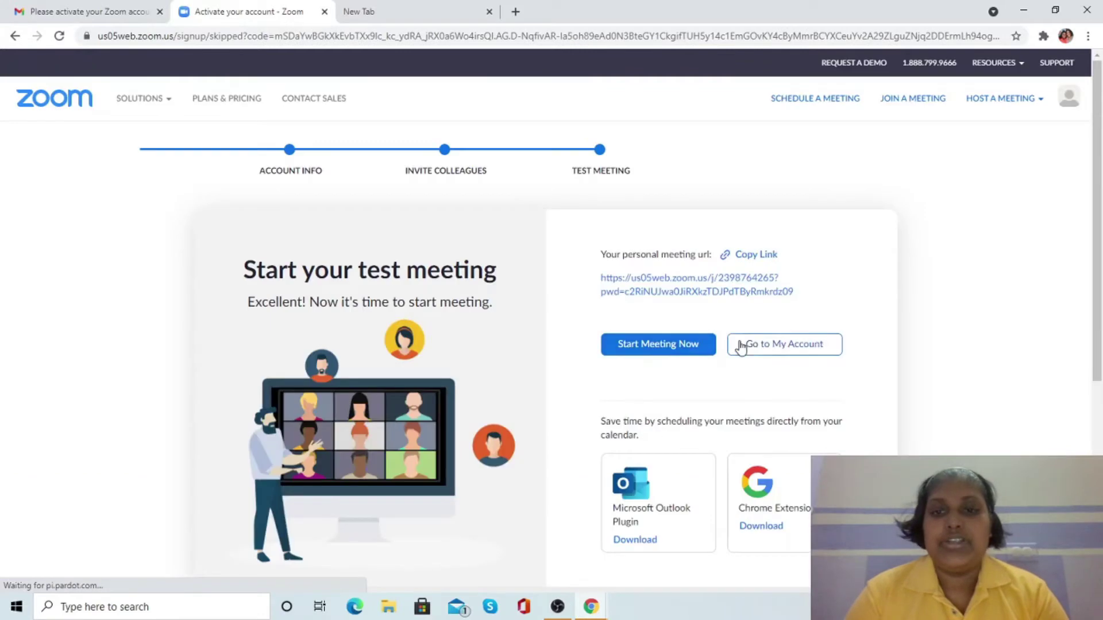
left_click(791, 346)
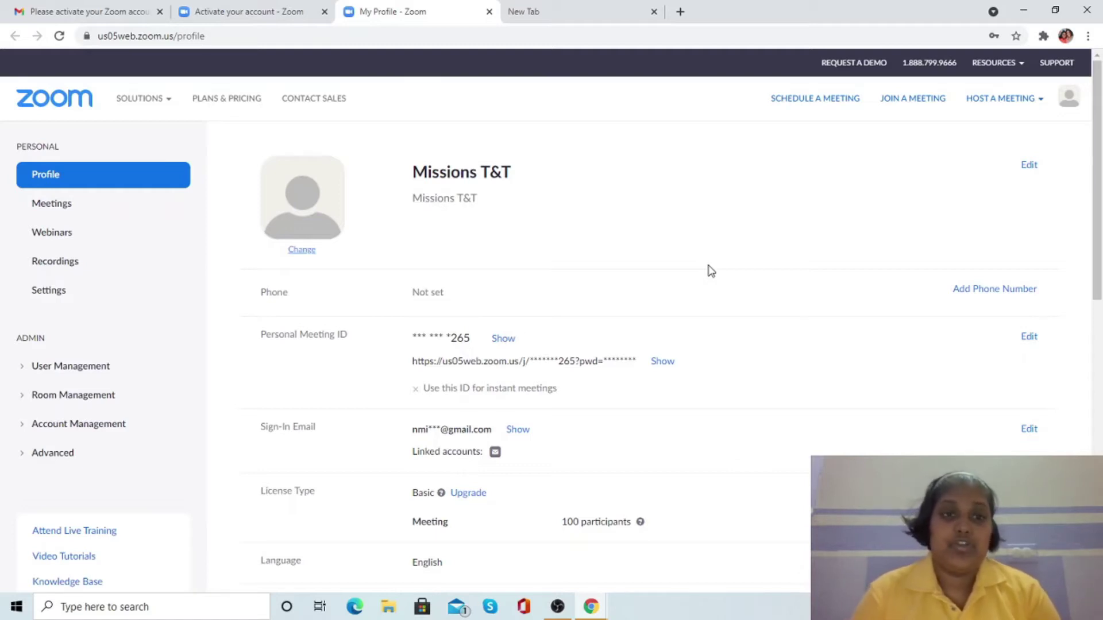
left_click(309, 254)
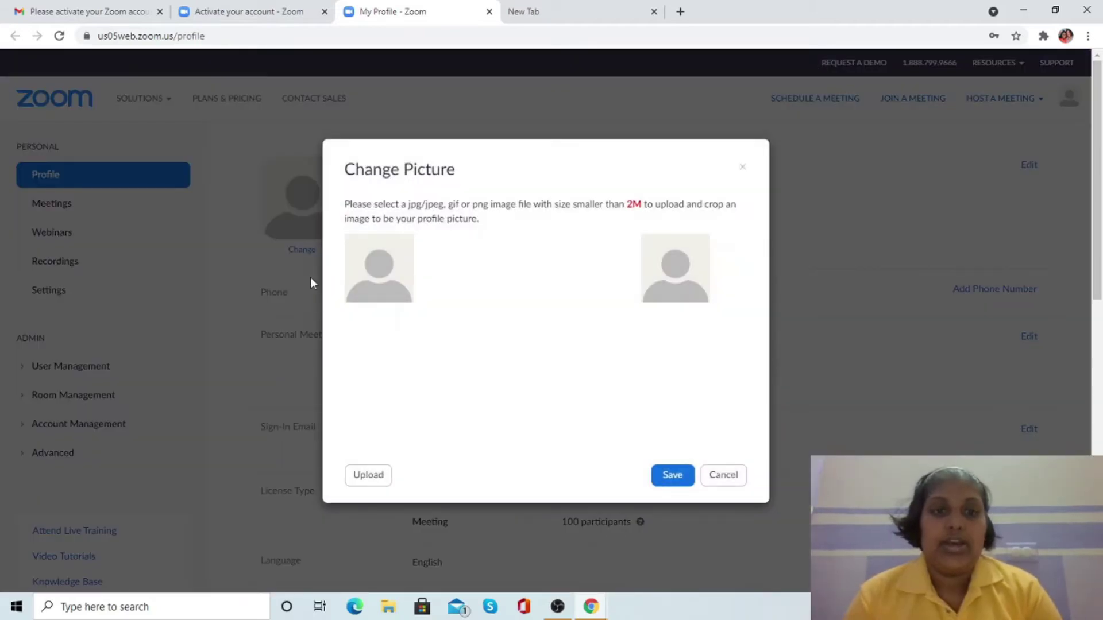
- Upload icon-full-color as the profile picture, crop it to the whole image, and save
left_click(372, 478)
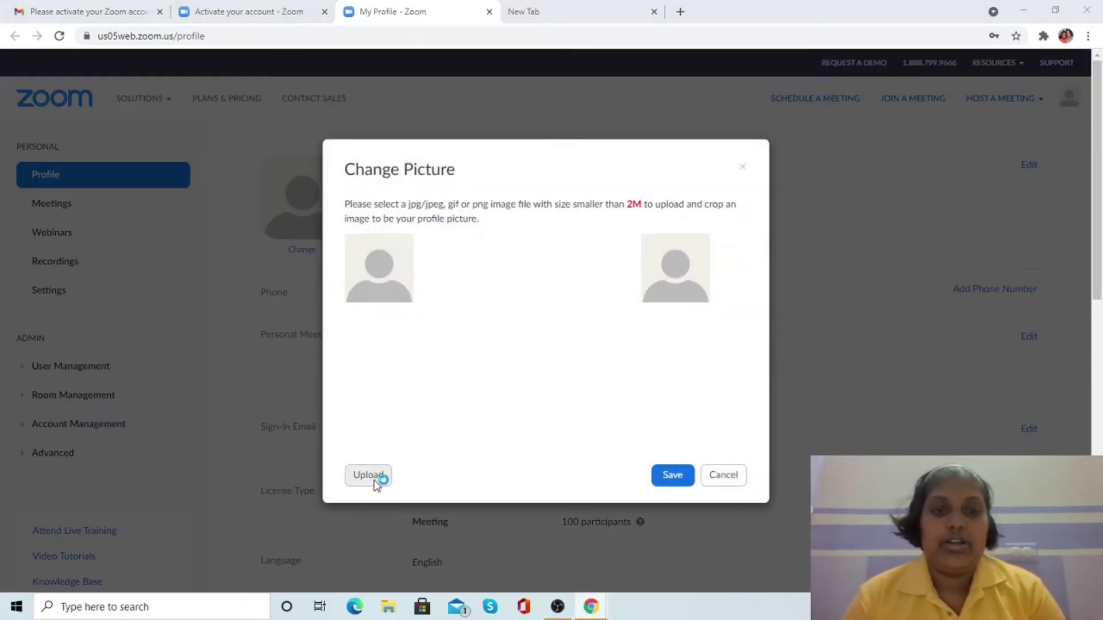
left_click(245, 181)
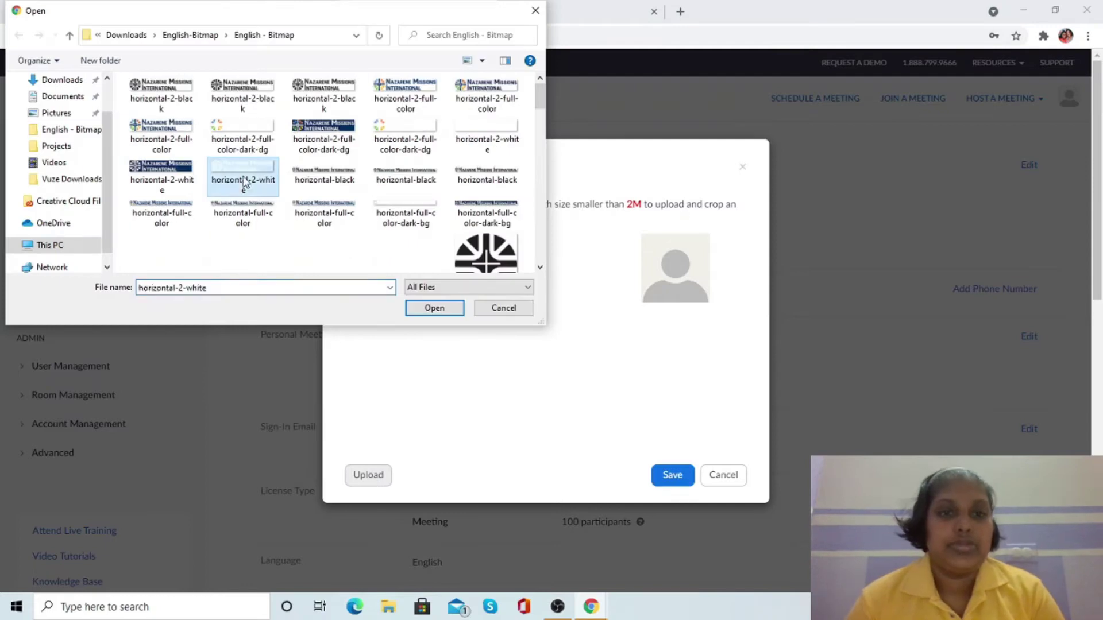
key("Down")
key("Down")
key("Down")
key("Down")
key("Up")
key("Right")
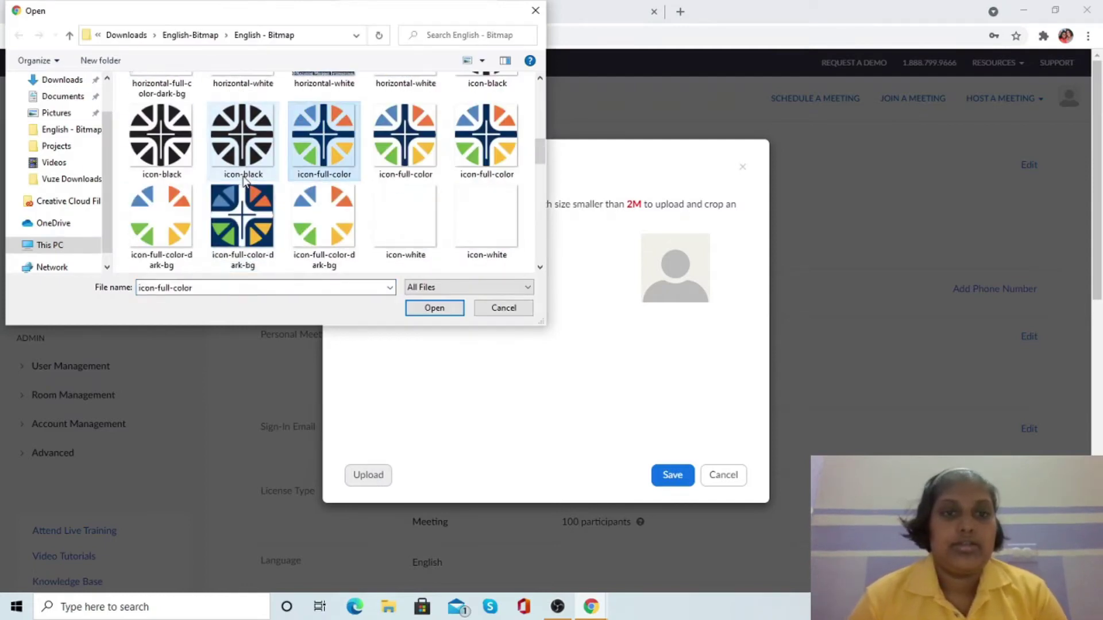
double_click(319, 143)
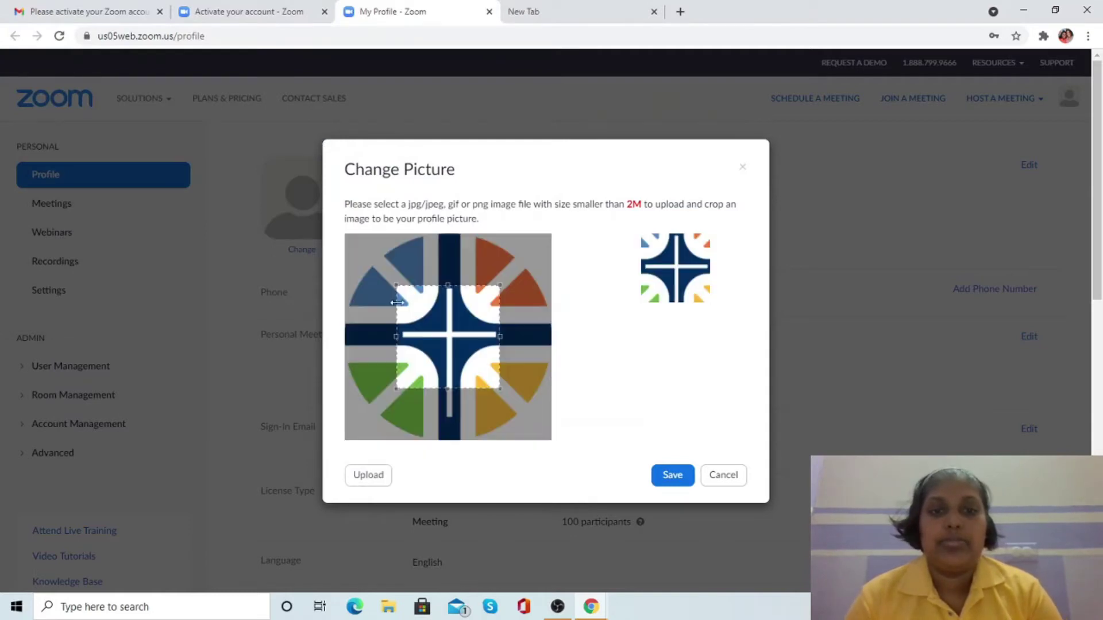
left_click_drag(500, 387, 556, 460)
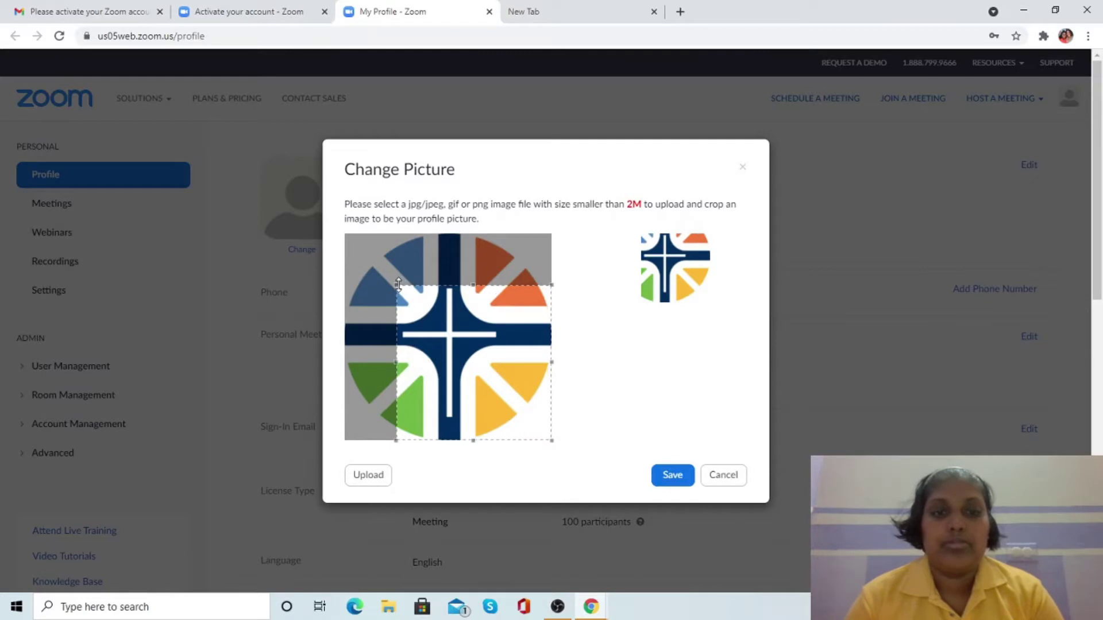
left_click_drag(396, 285, 322, 226)
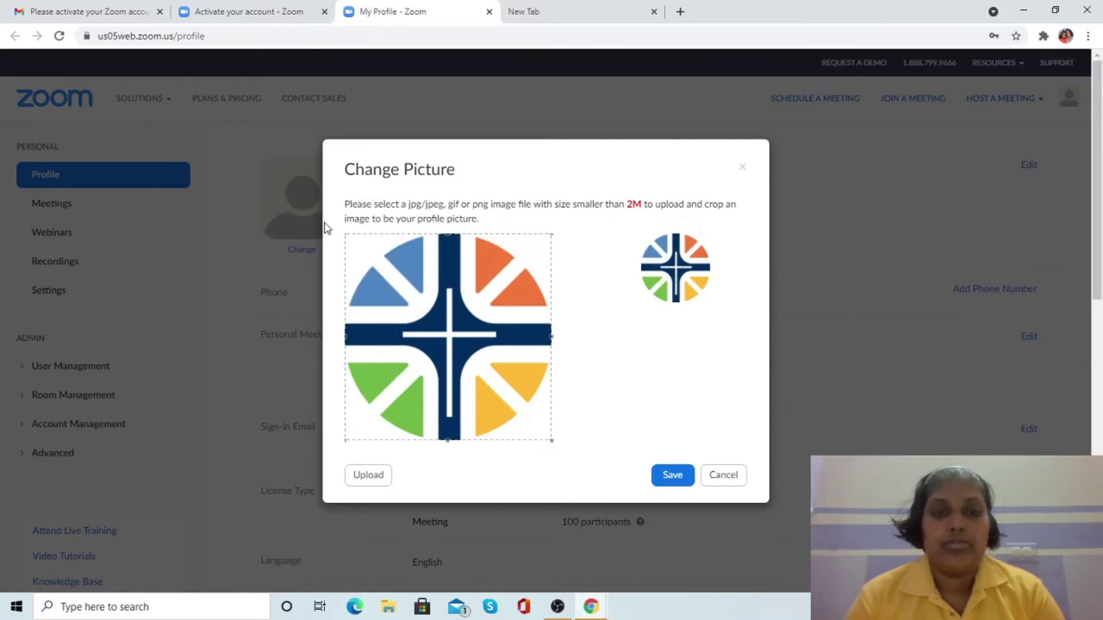
left_click(670, 477)
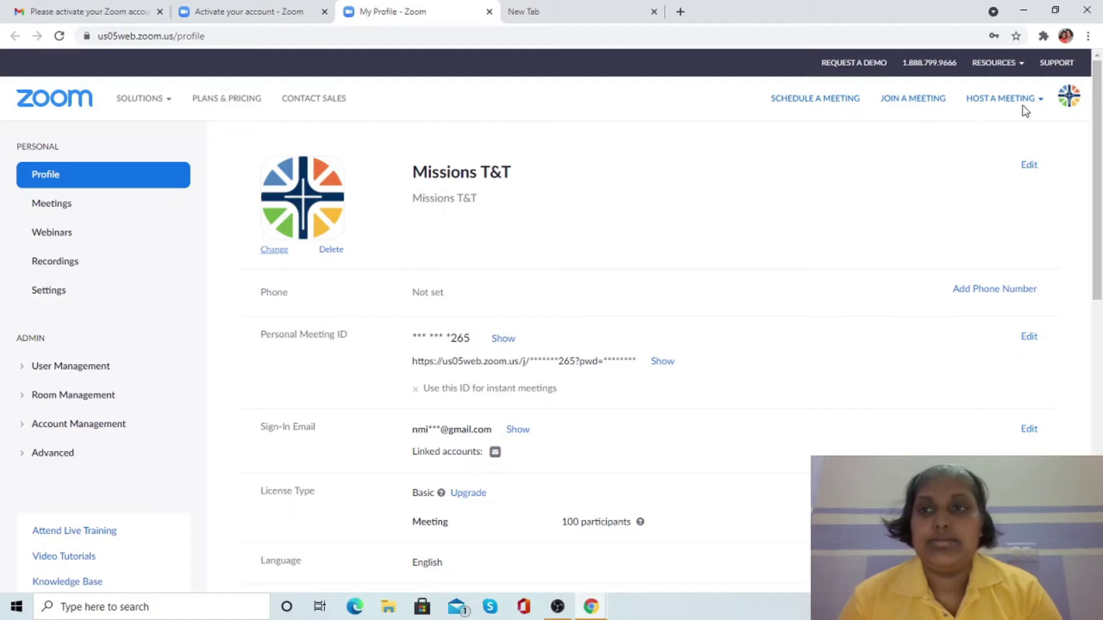
- Sign out, sign back in, and open the Schedule a Meeting form
left_click(1068, 96)
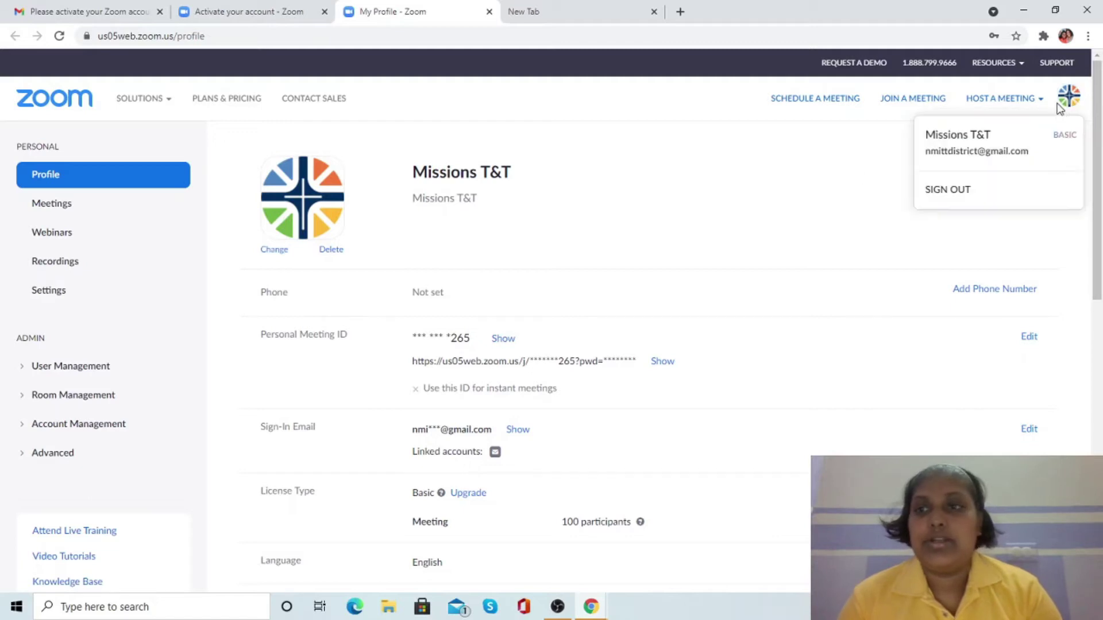
left_click(964, 194)
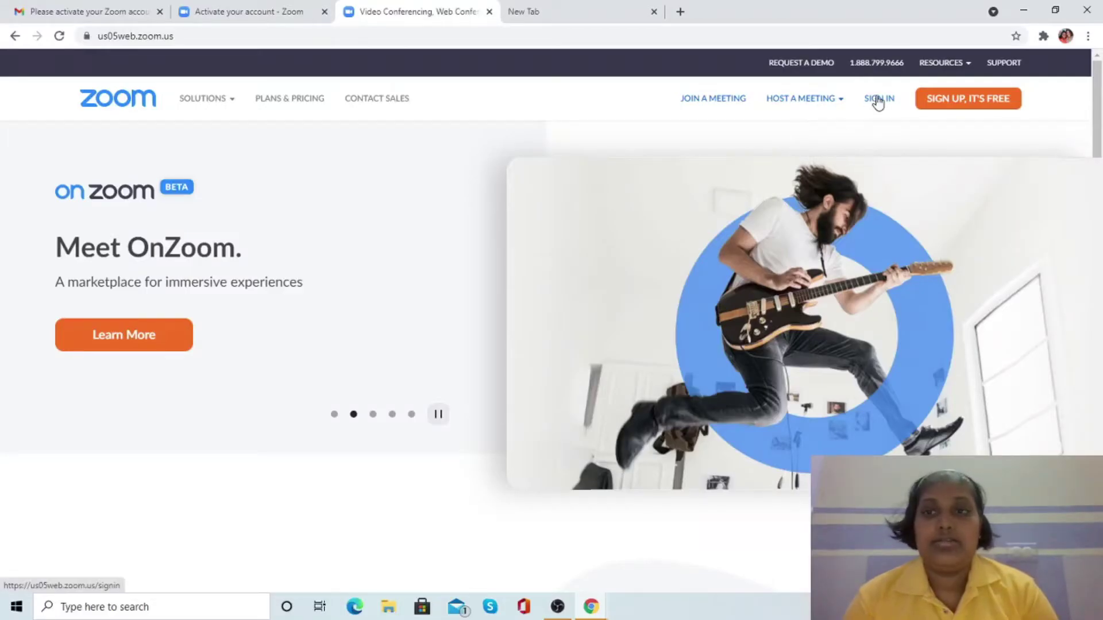
left_click(877, 101)
left_click(701, 364)
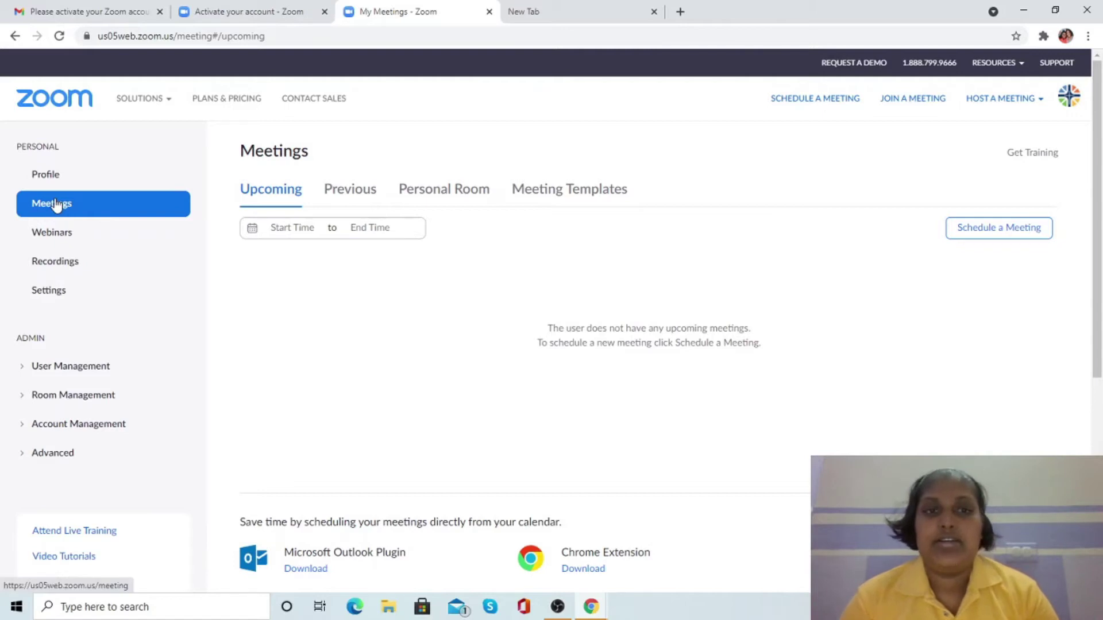
left_click(1022, 231)
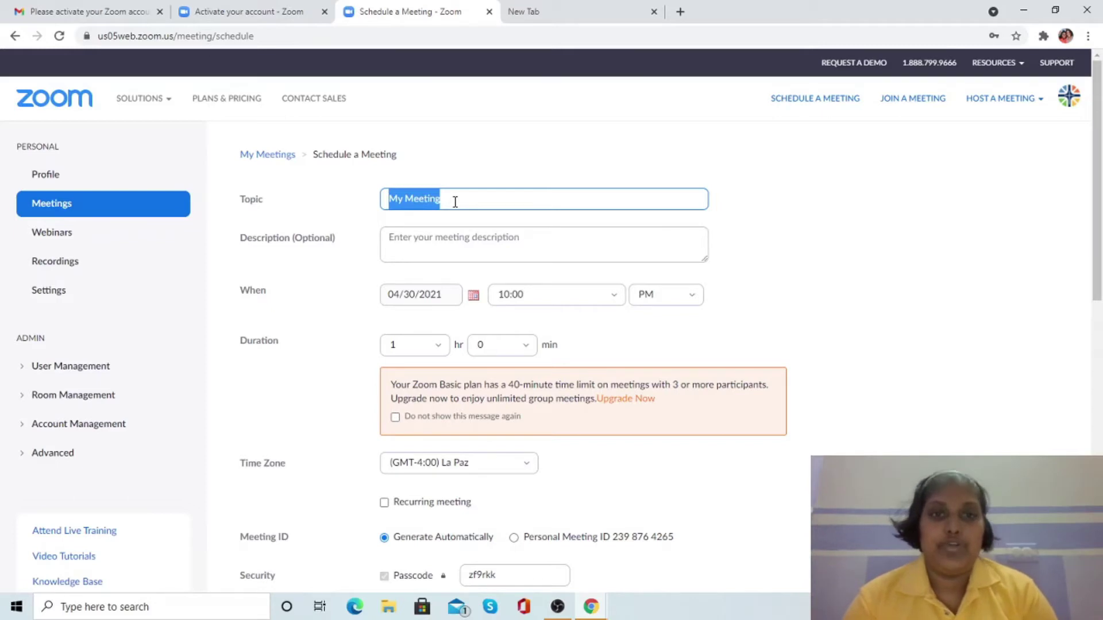
- Title the meeting Missions Session #1, keep 04/30/2021, and set the start to 10:00 AM
type("M")
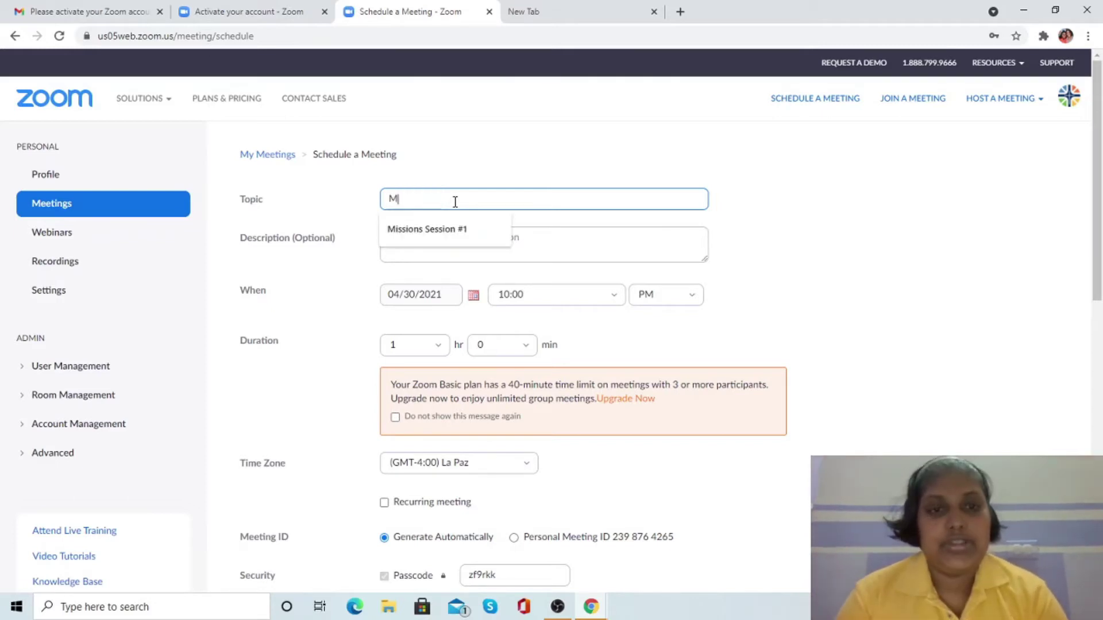
left_click(443, 229)
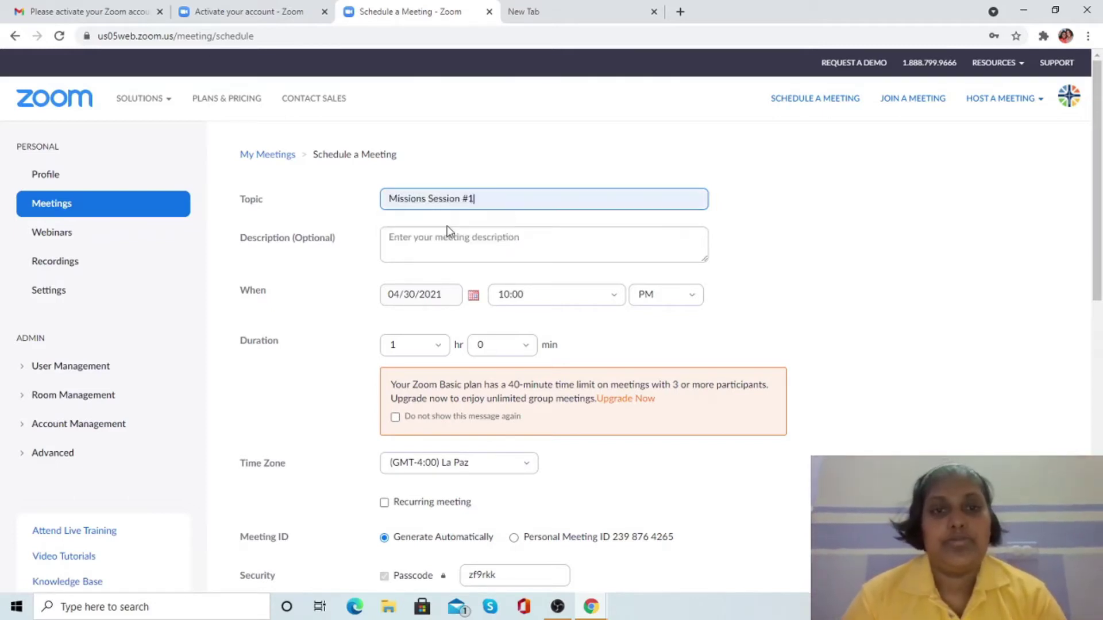
left_click(429, 242)
left_click(473, 295)
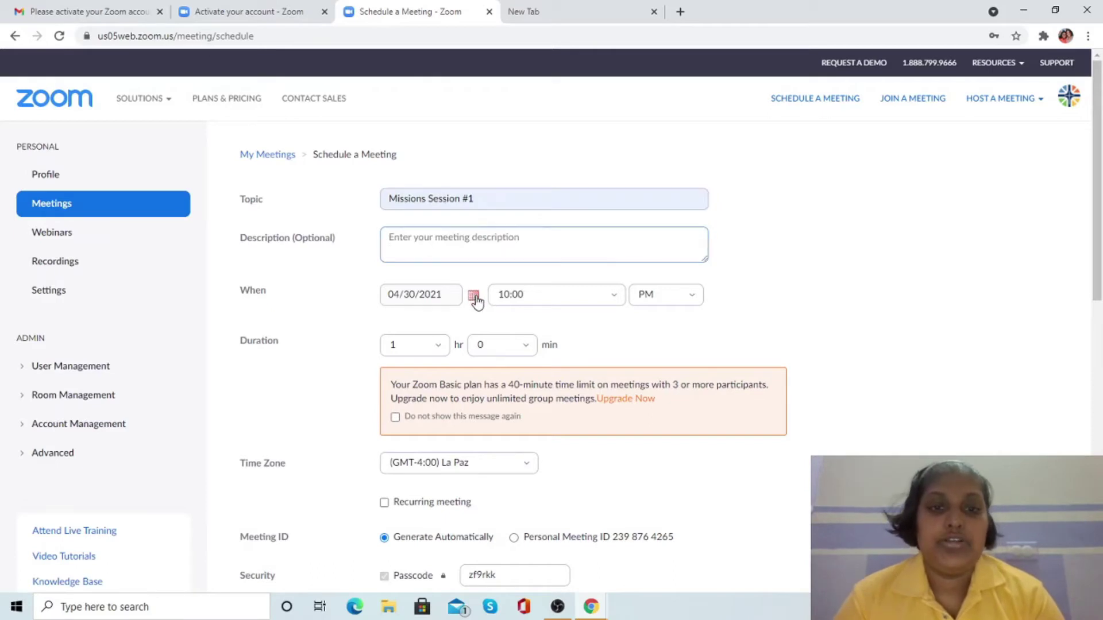
left_click(474, 296)
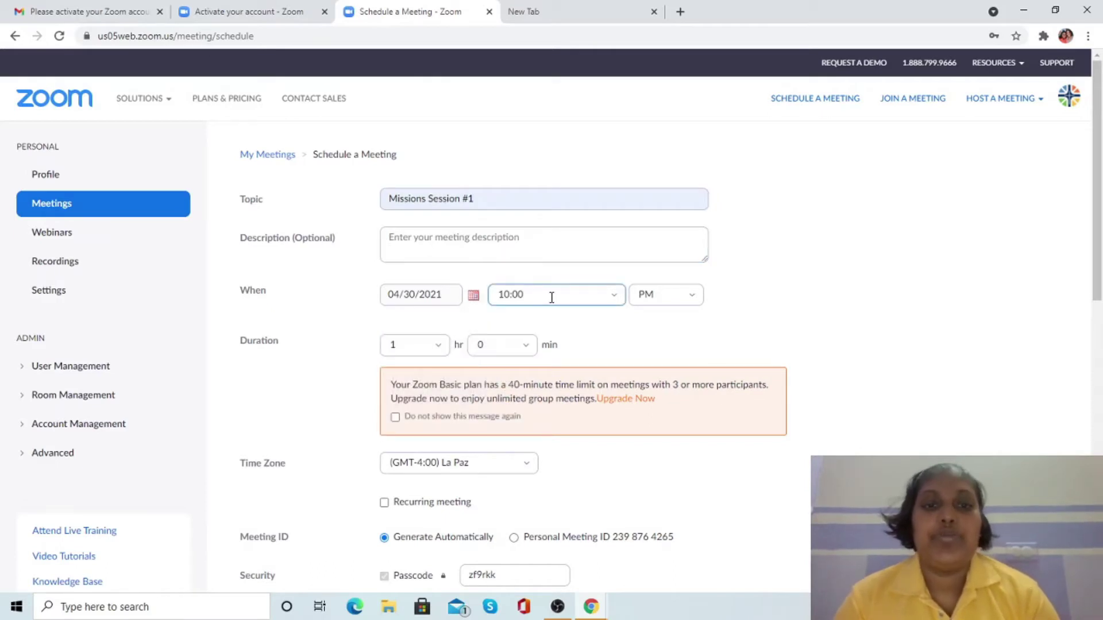
left_click(541, 295)
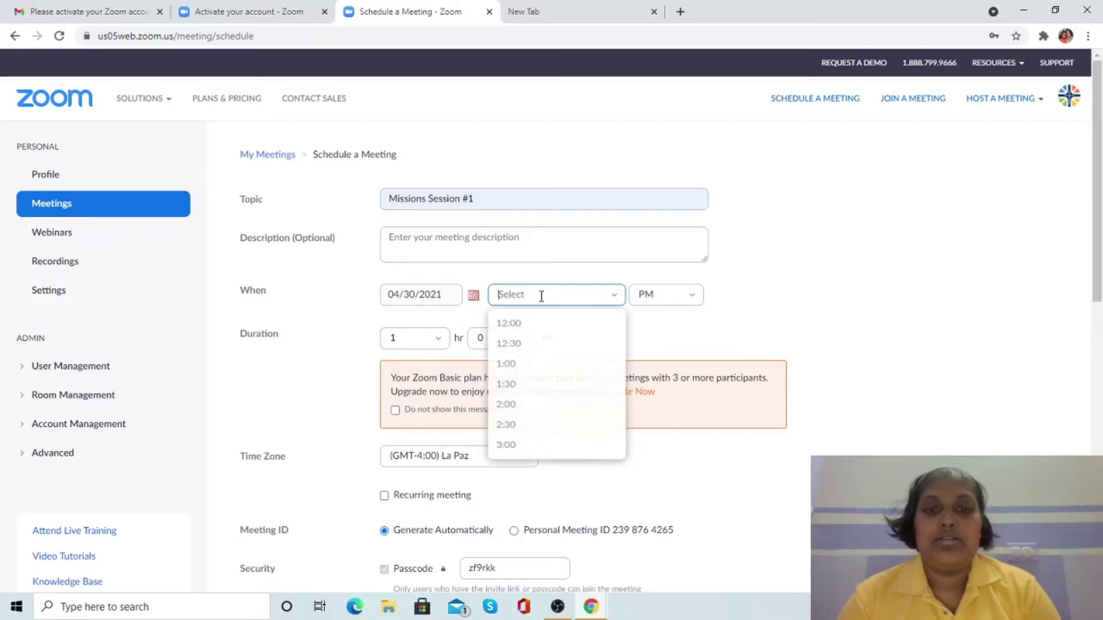
left_click(511, 390)
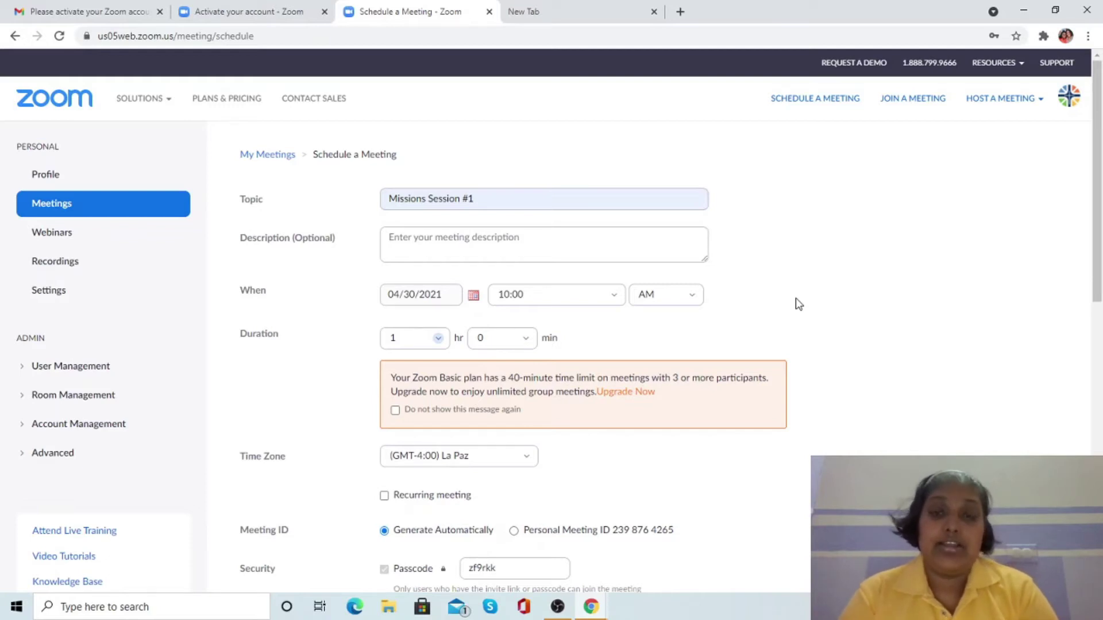
scroll(1100, 299, "down", 1)
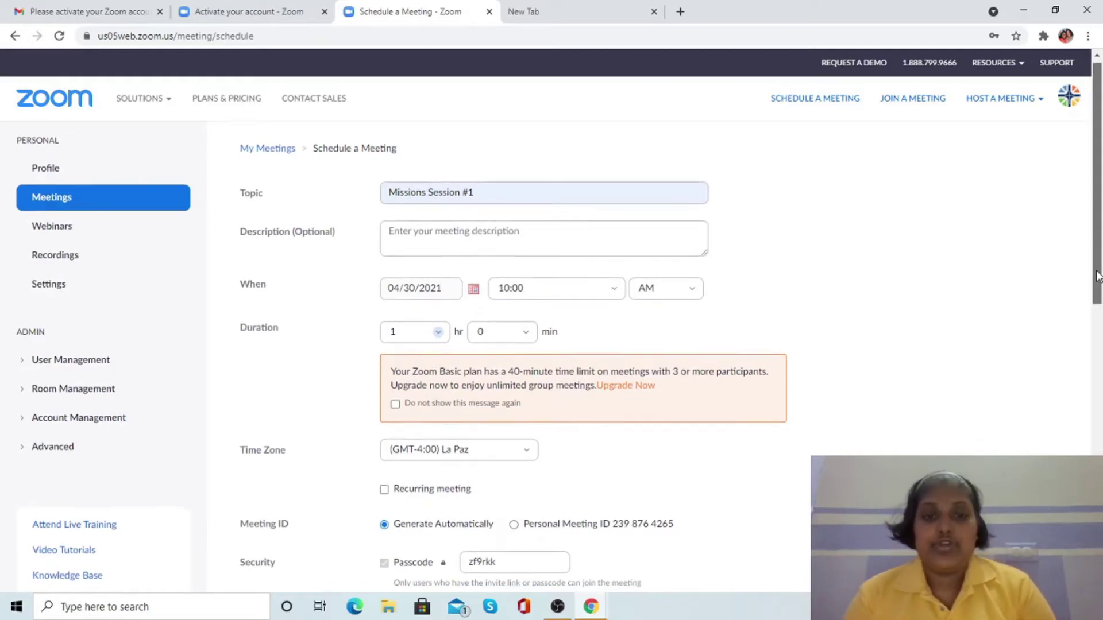
- Make the meeting recurring with No Fixed Time recurrence
left_click_drag(1100, 298, 1100, 310)
left_click_drag(1099, 357, 1098, 391)
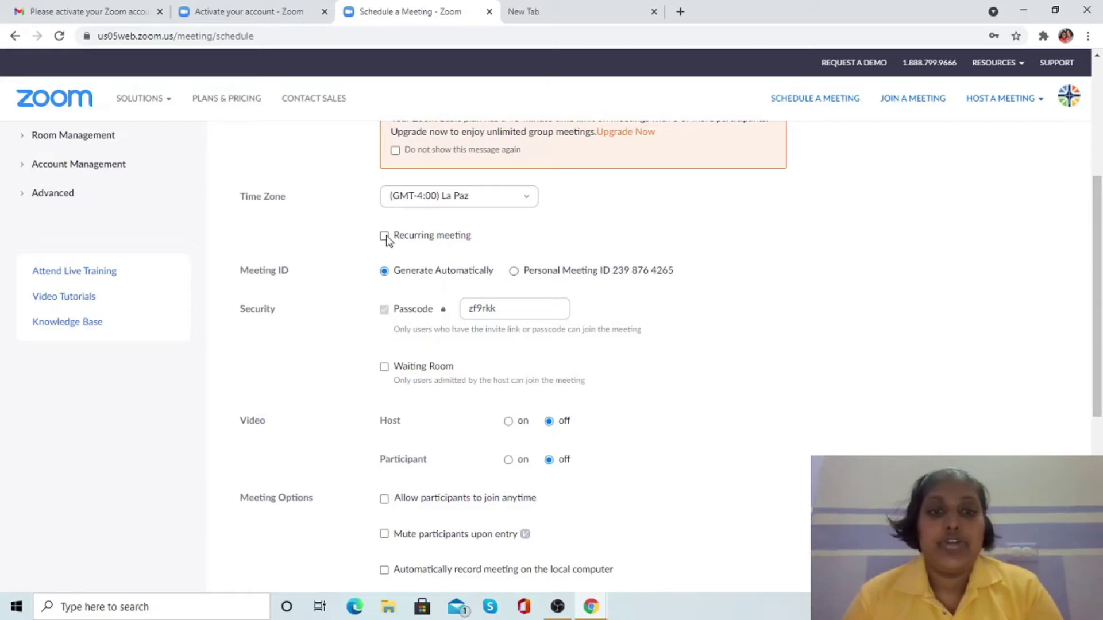
left_click(384, 236)
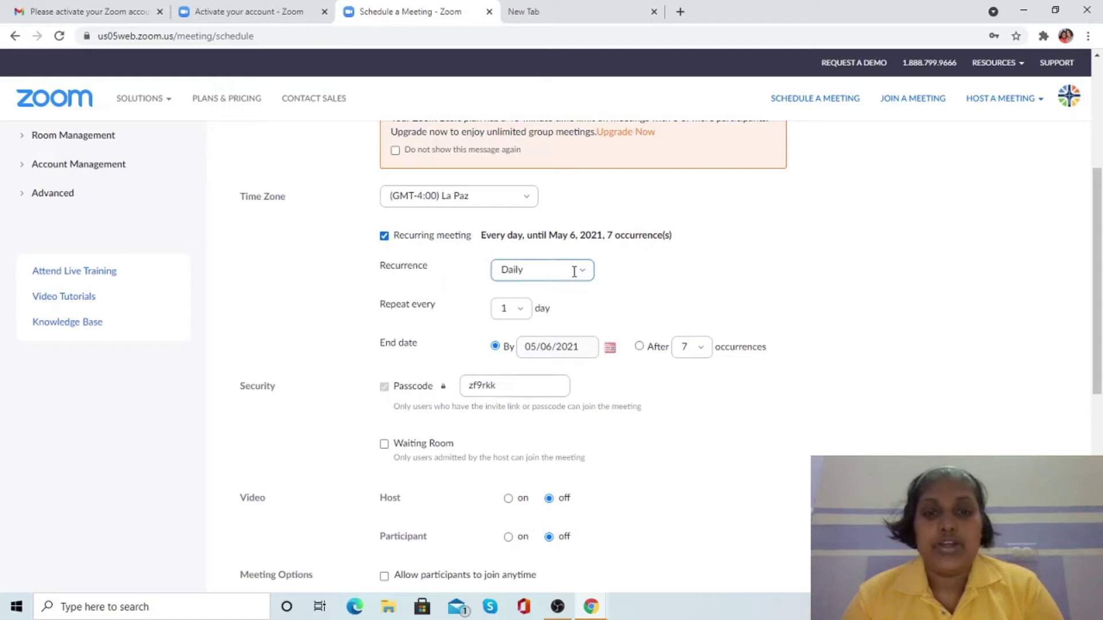
left_click(583, 275)
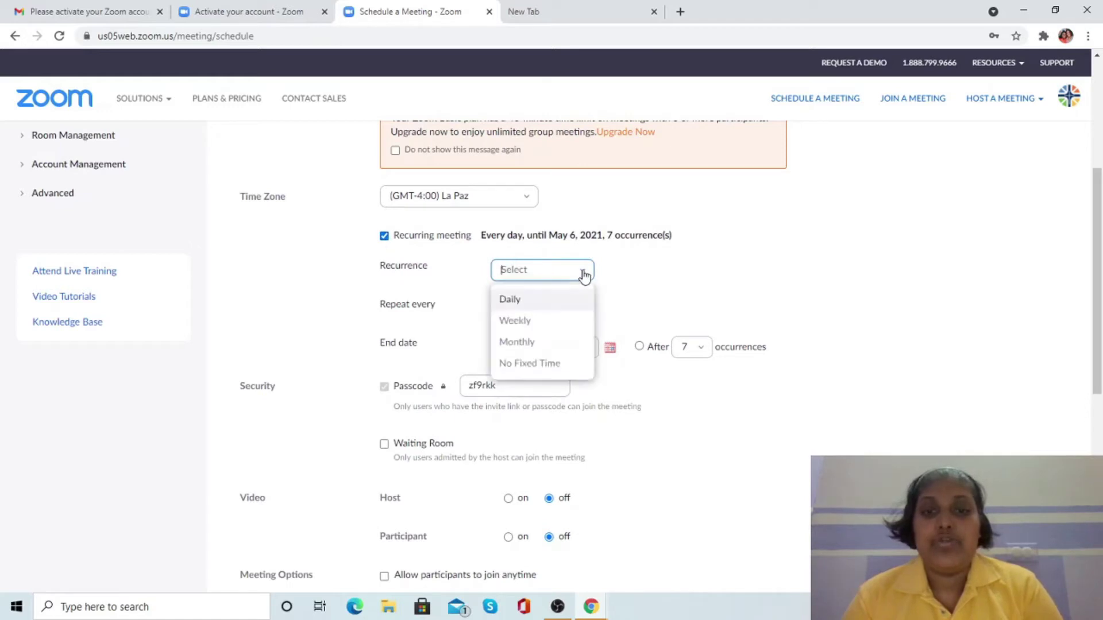
left_click(544, 367)
scroll(396, 154, "down", 2)
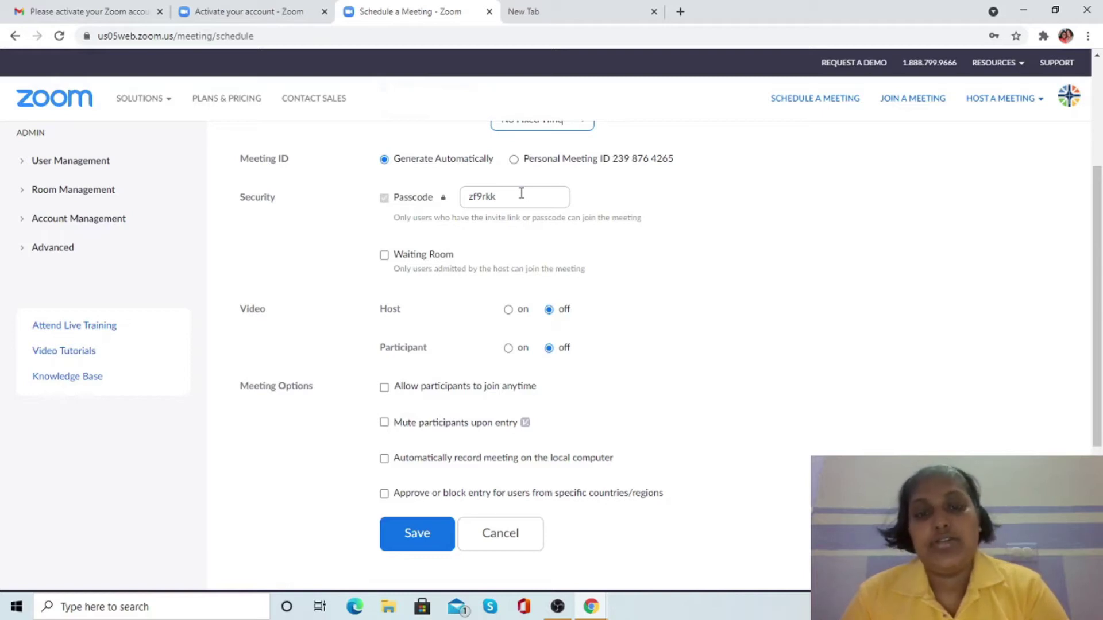
- Replace the passcode with a new one, enable waiting room and mute-on-entry, and save
left_click_drag(521, 201, 451, 211)
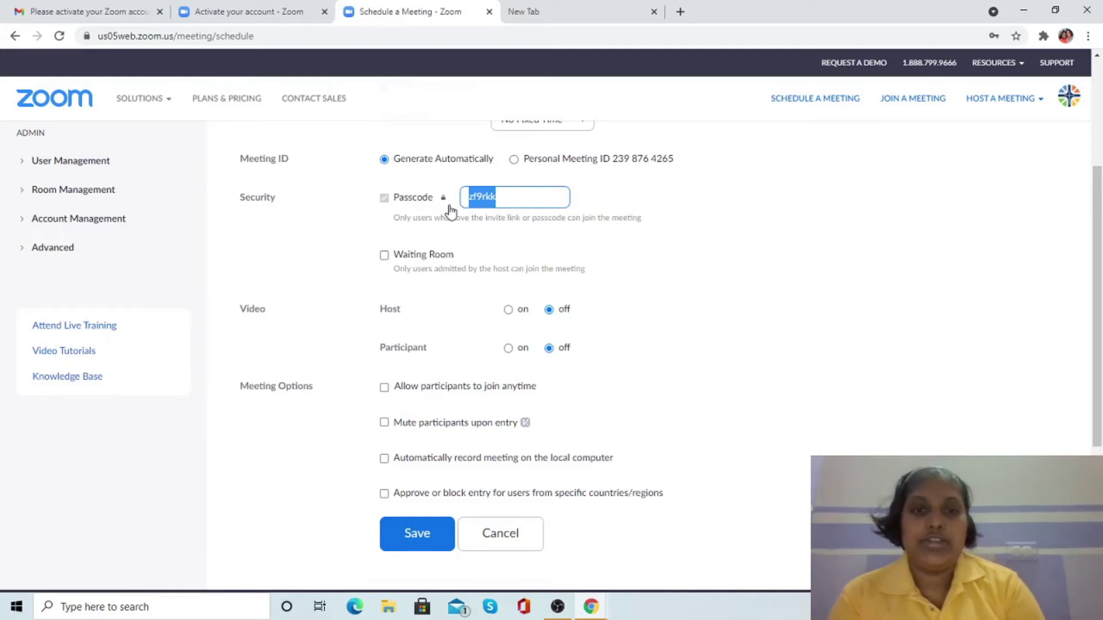
key("Right")
key("BackSpace")
key("BackSpace")
key("BackSpace")
key("BackSpace")
key("BackSpace")
key("BackSpace")
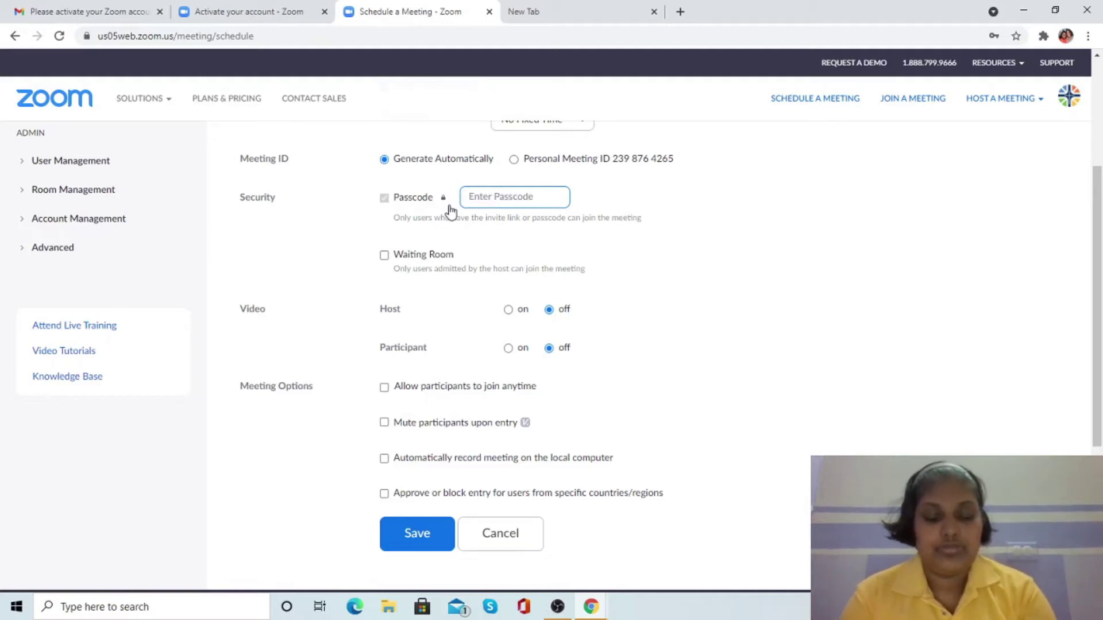
left_click(384, 255)
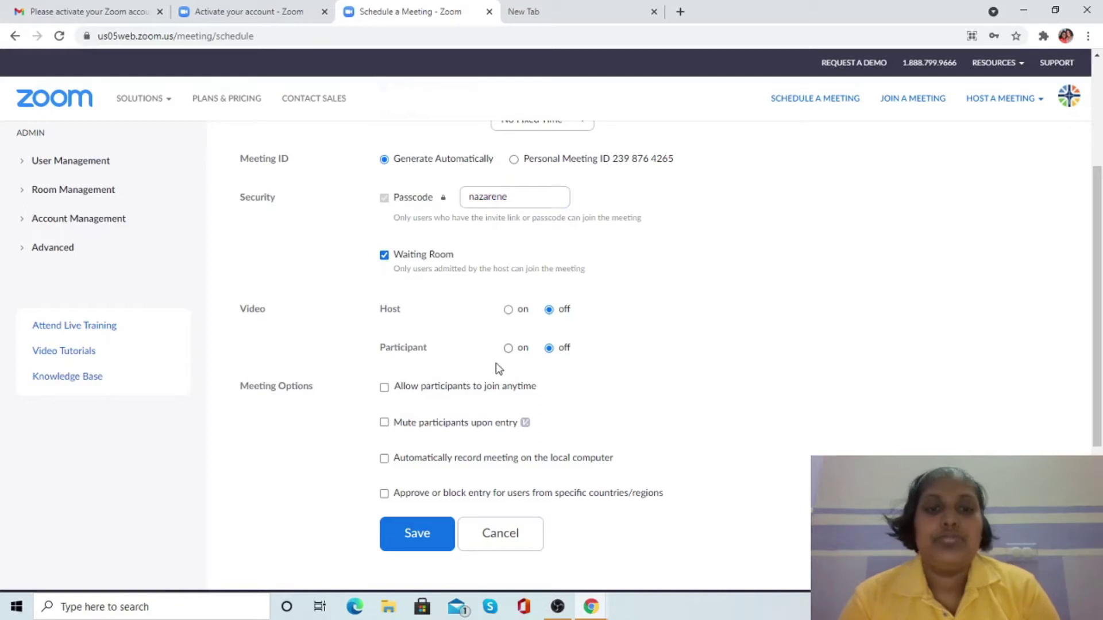
left_click(385, 424)
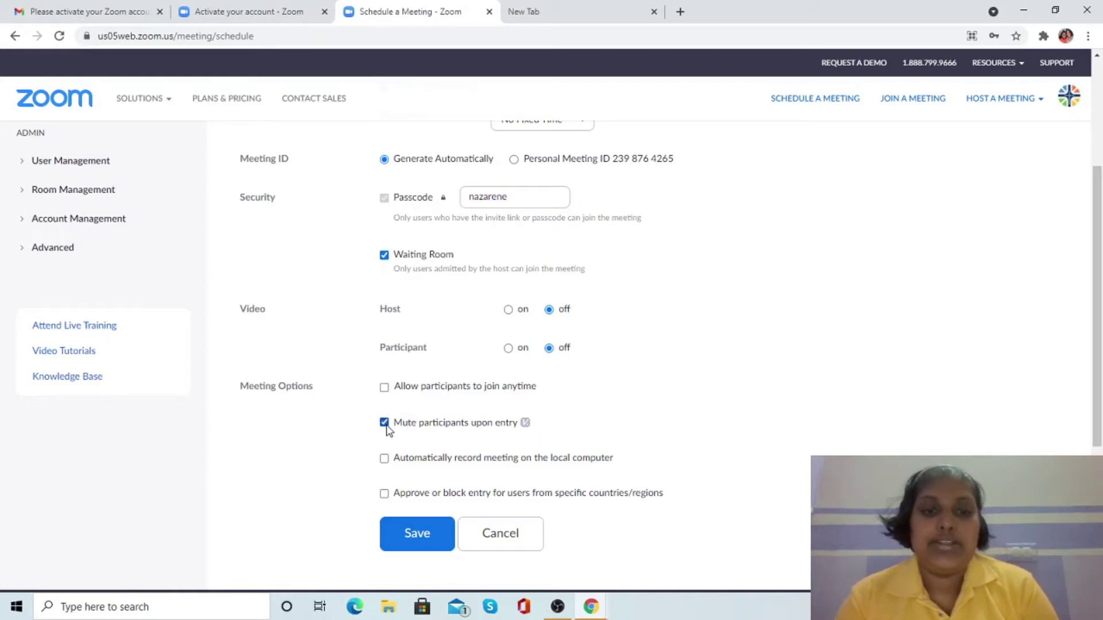
left_click(424, 534)
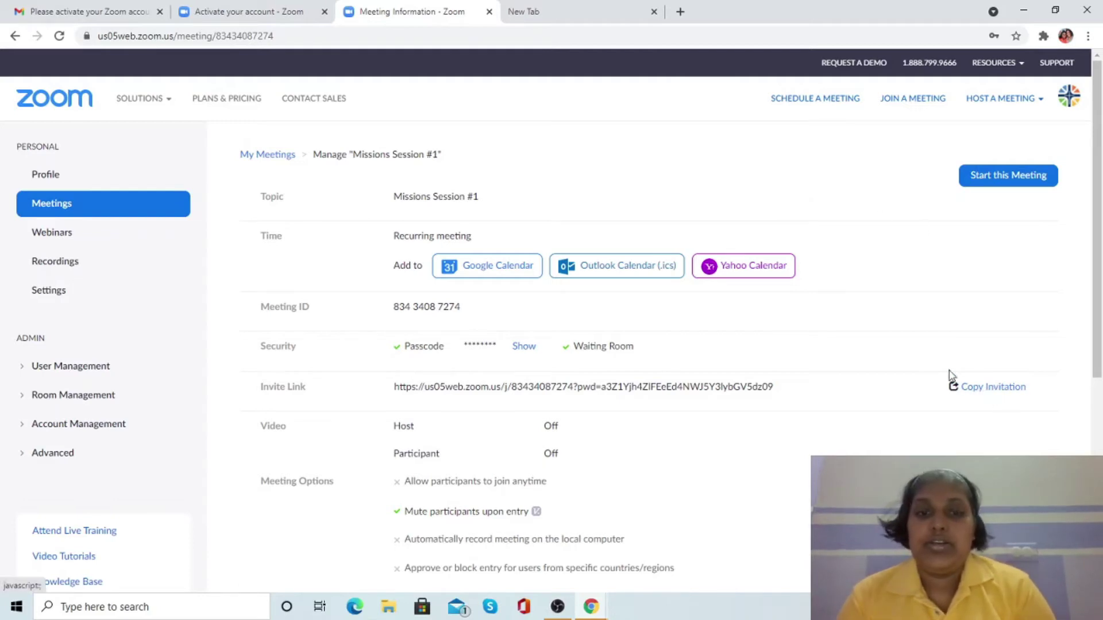
- Copy the Missions Session #1 meeting invitation to the clipboard and close the invitation window
left_click(990, 390)
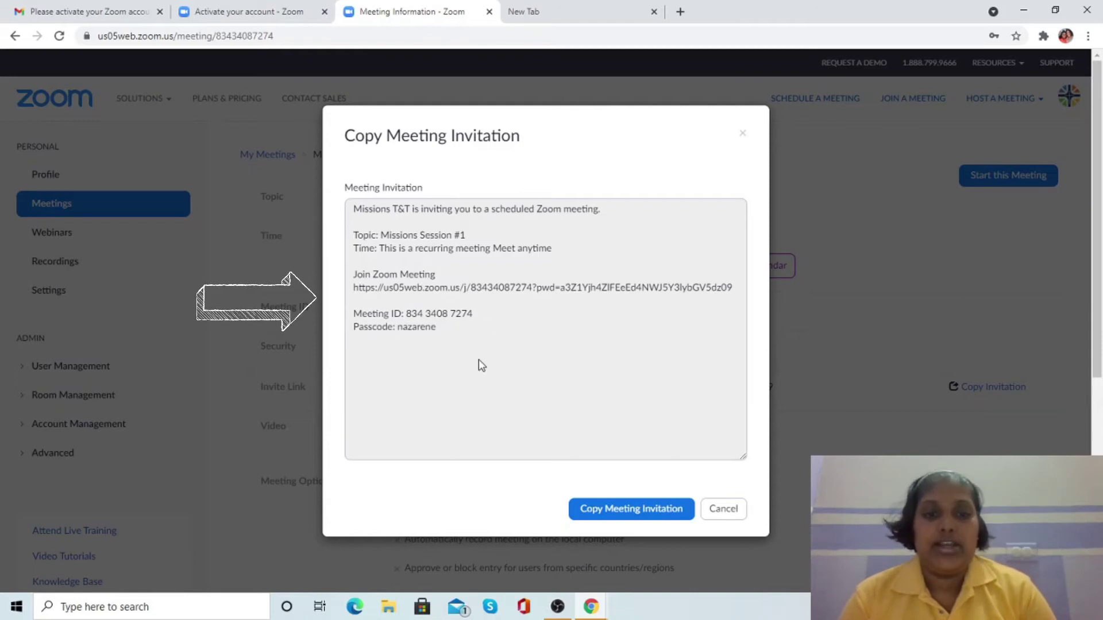
left_click(611, 515)
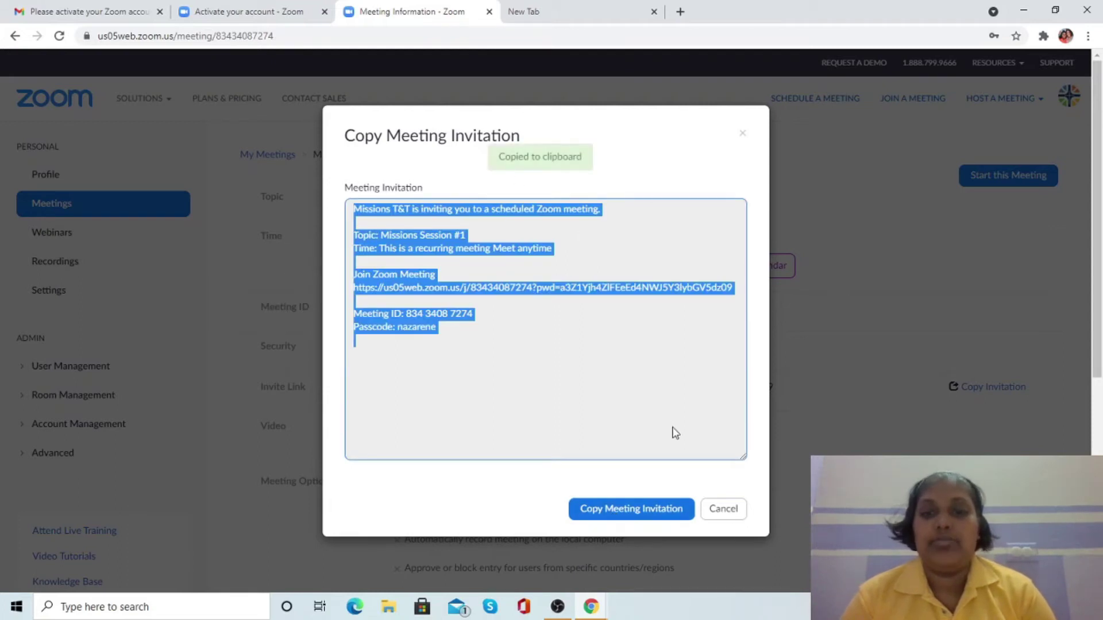
left_click(723, 510)
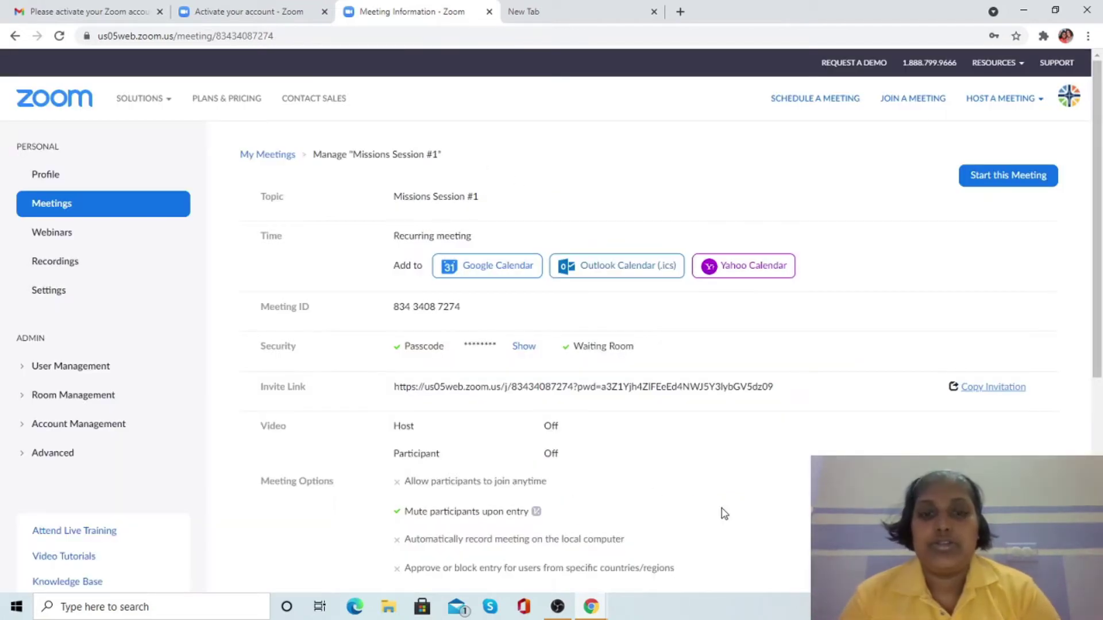
- Send a Gmail message to a contact with the pasted invitation and subject Missions Session 1
left_click(109, 11)
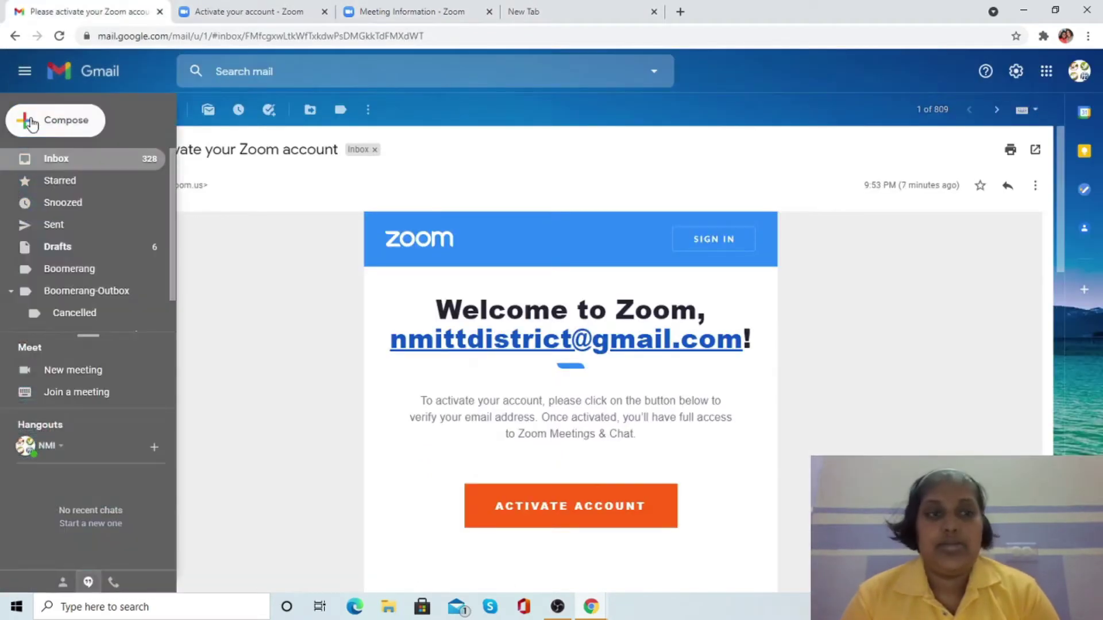
left_click(32, 122)
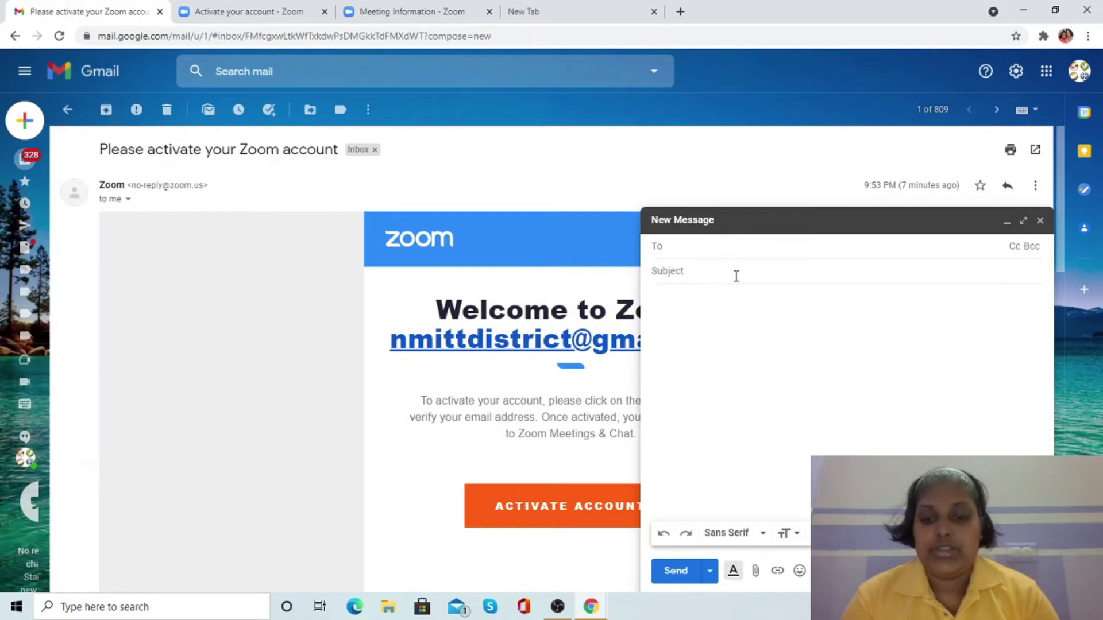
type("le")
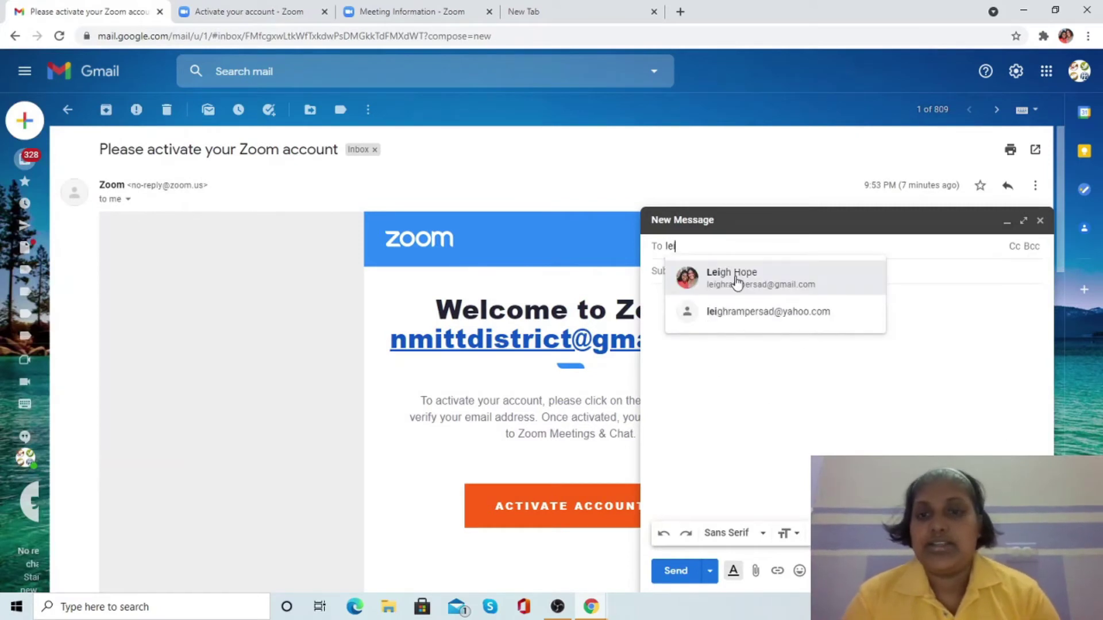
key("Return")
left_click(761, 429)
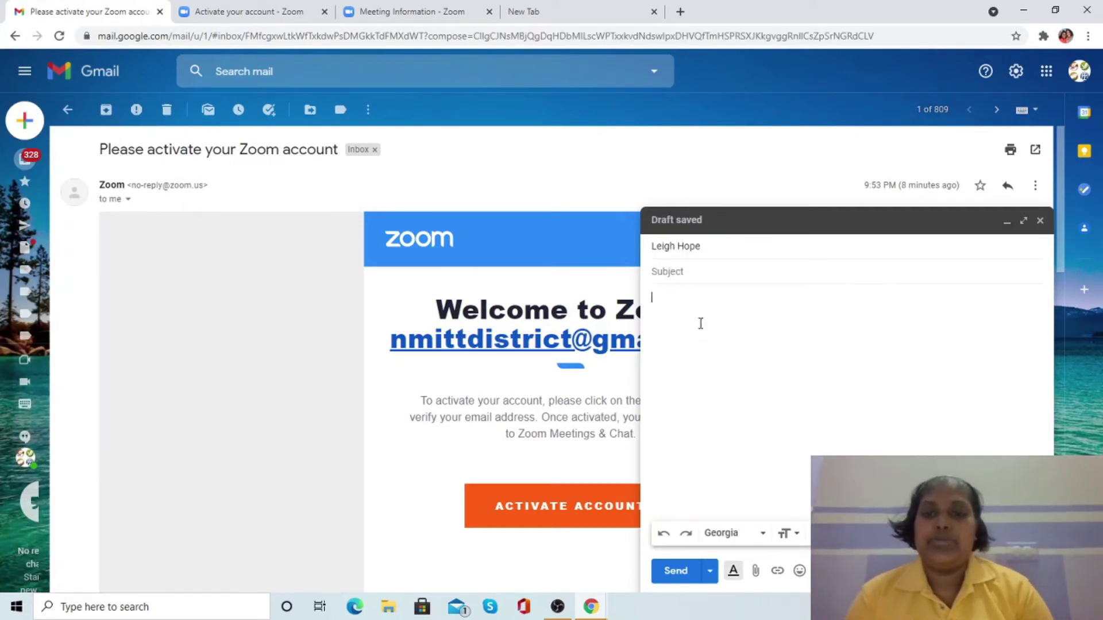
right_click(699, 322)
left_click(744, 428)
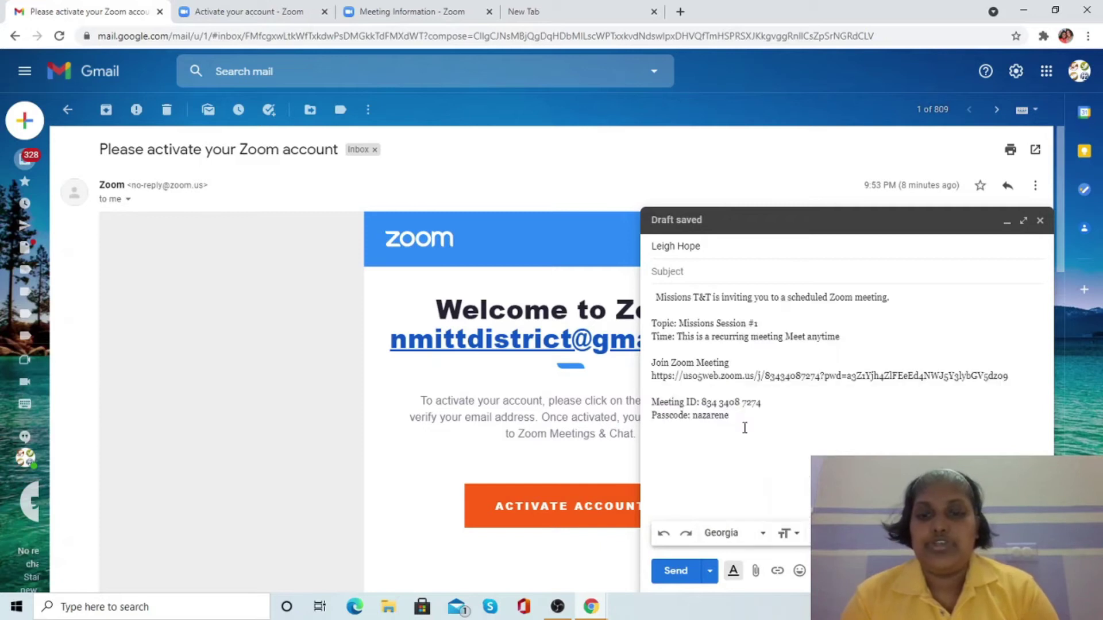
left_click(655, 271)
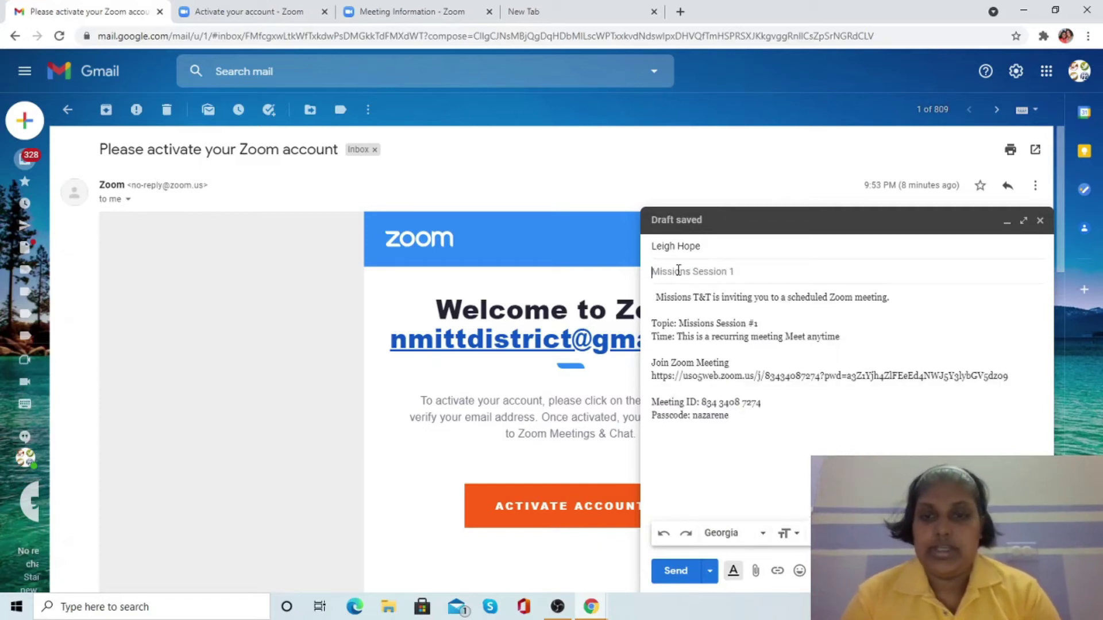
key("Return")
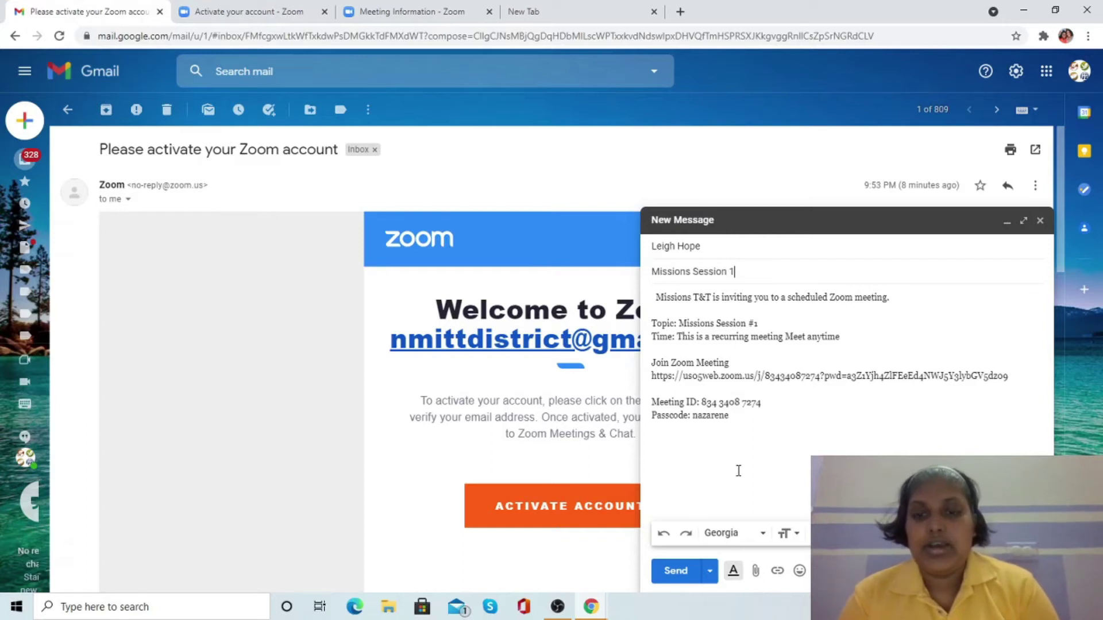
left_click(675, 571)
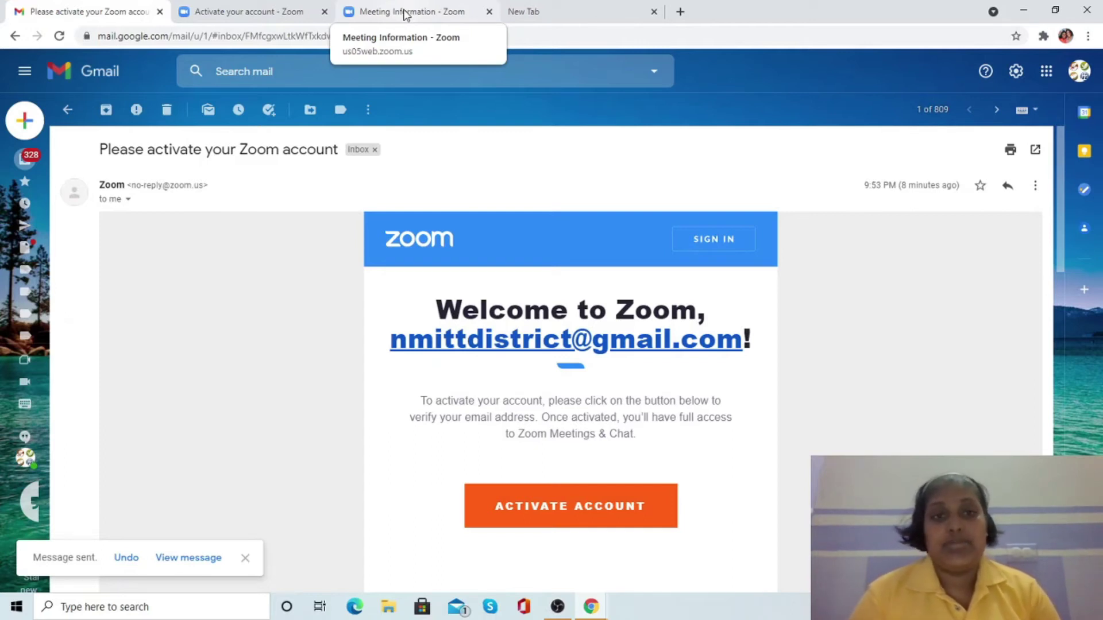
- Return to the Meeting Information page and sign out of the Zoom account
left_click(402, 13)
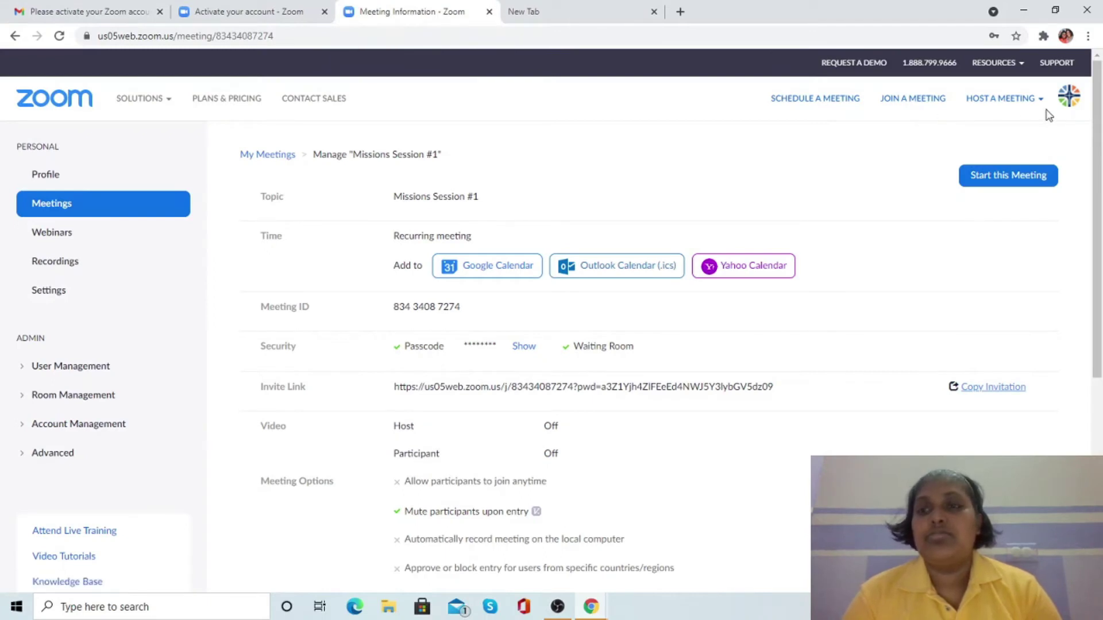
left_click(1068, 99)
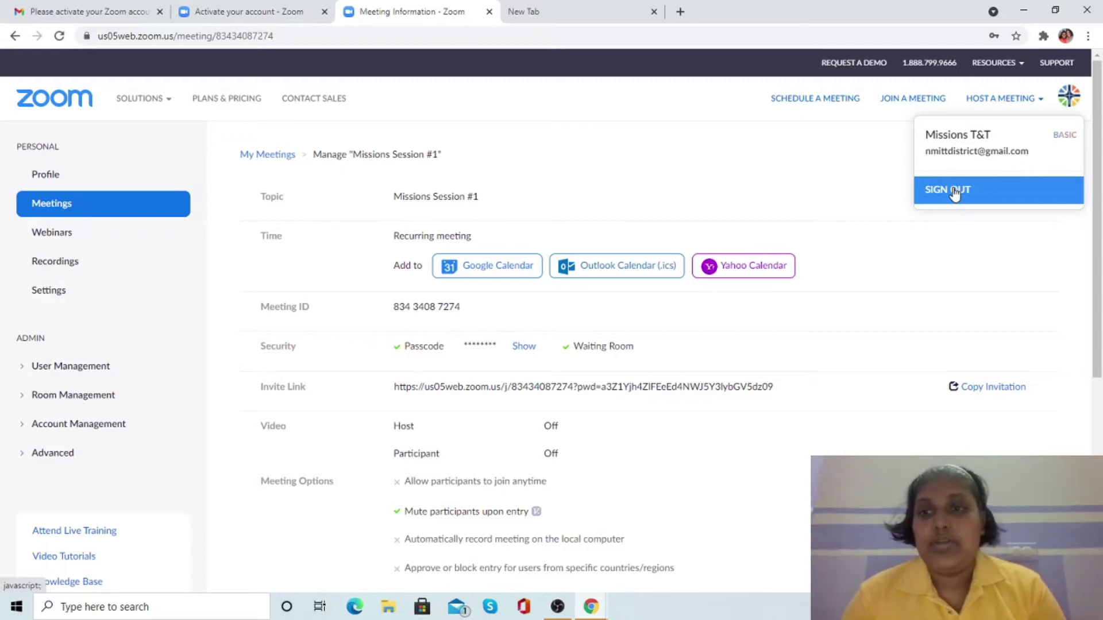
left_click(954, 194)
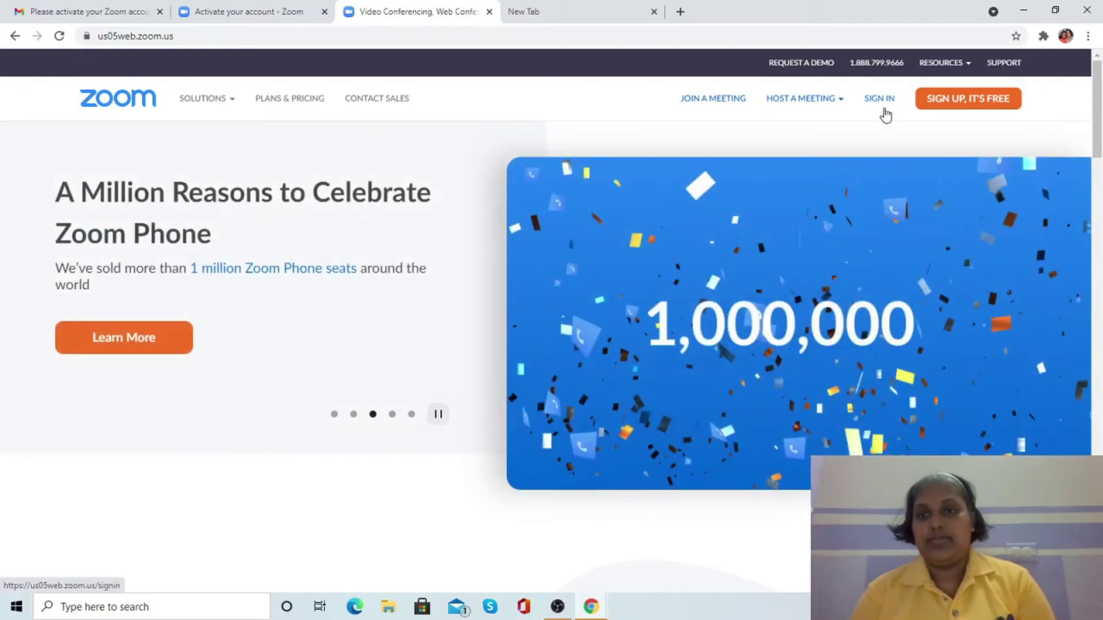
- Sign back in, start Missions Session #1, and join it from the browser instead of the app
left_click(885, 99)
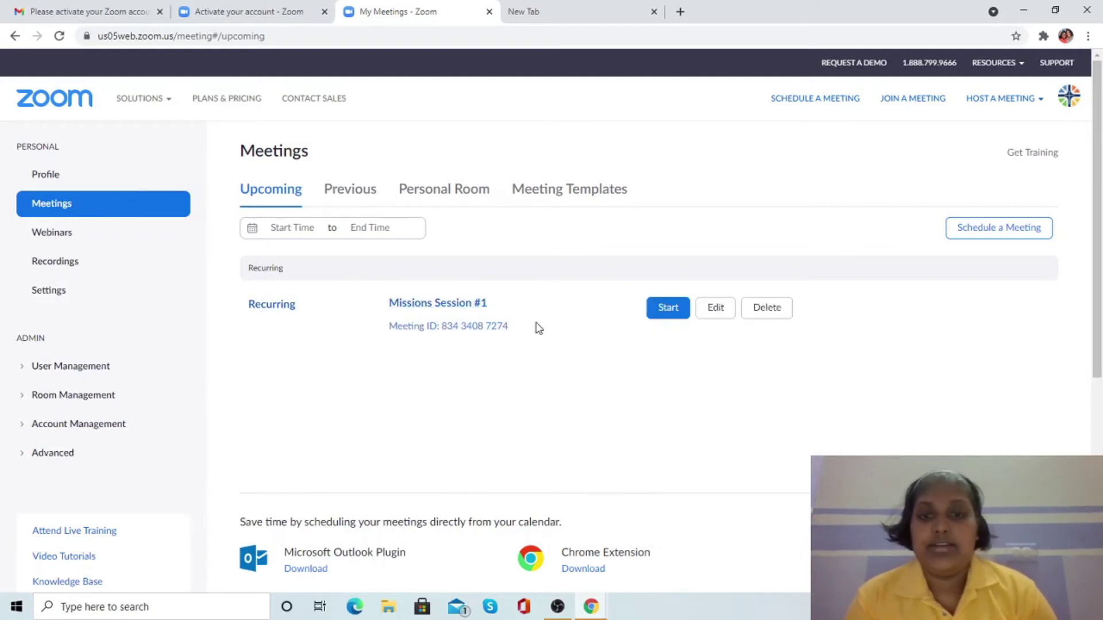
left_click(673, 312)
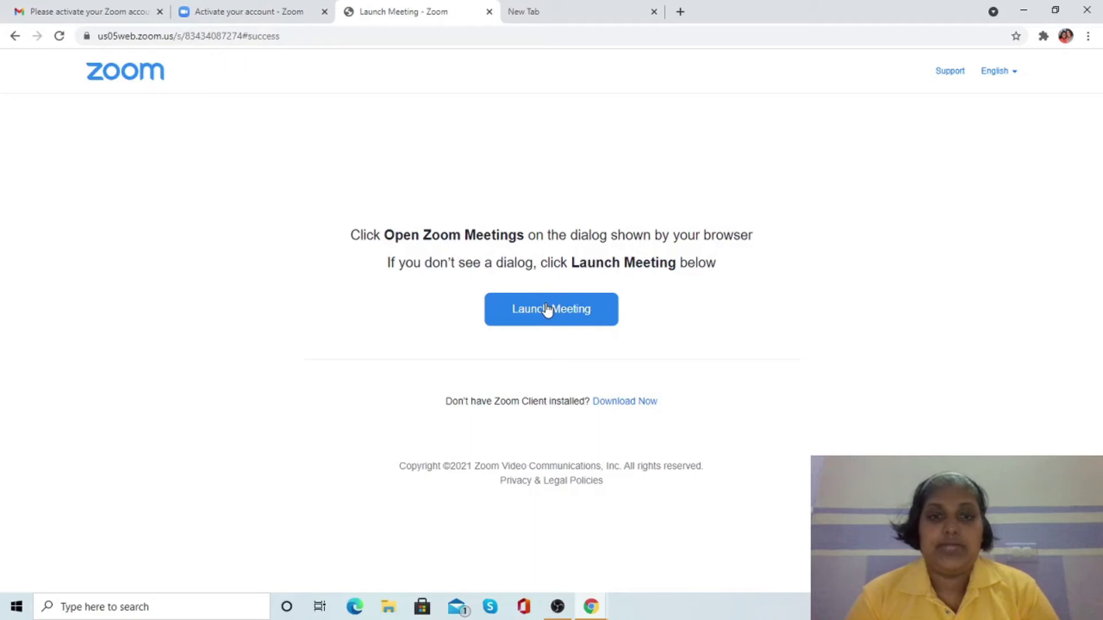
left_click(546, 310)
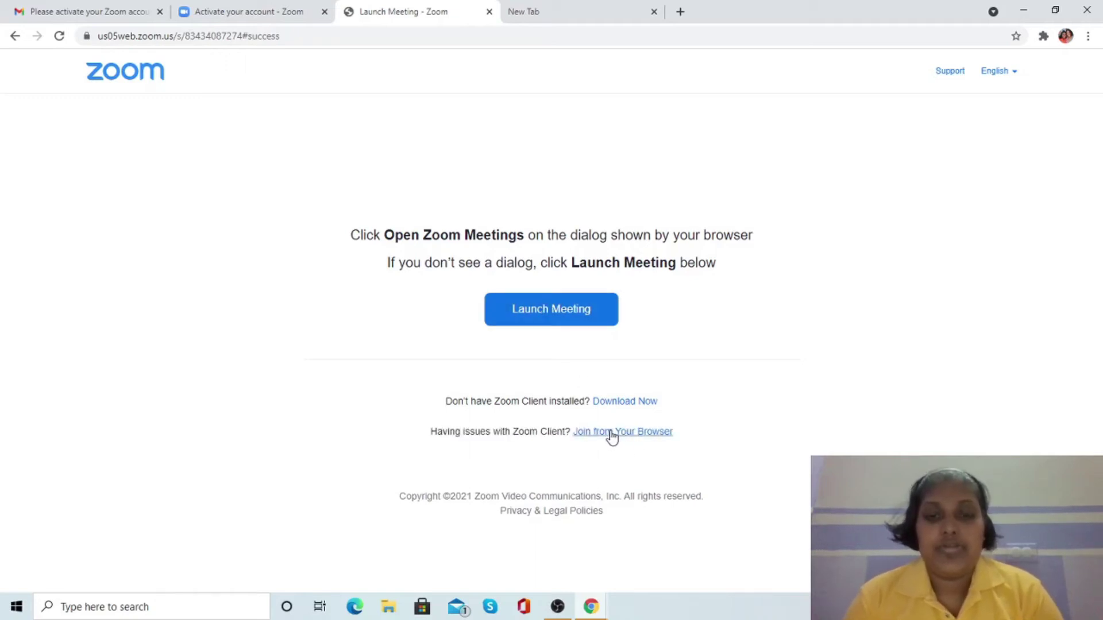
left_click(627, 431)
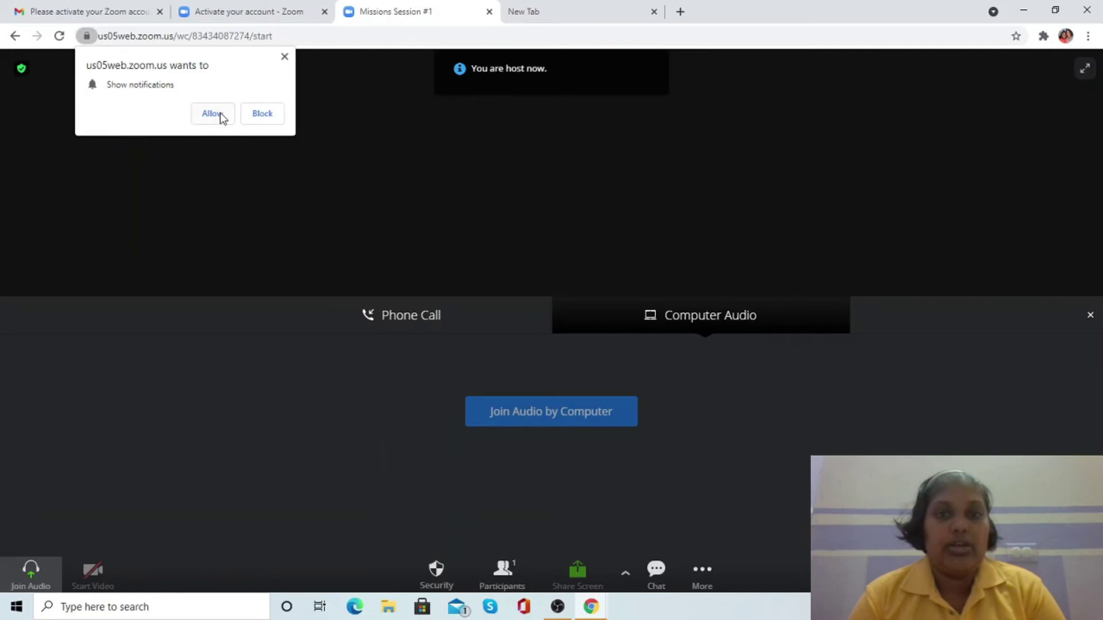
- Allow notifications and microphone, join computer audio, then go back to the Meetings list
left_click(212, 113)
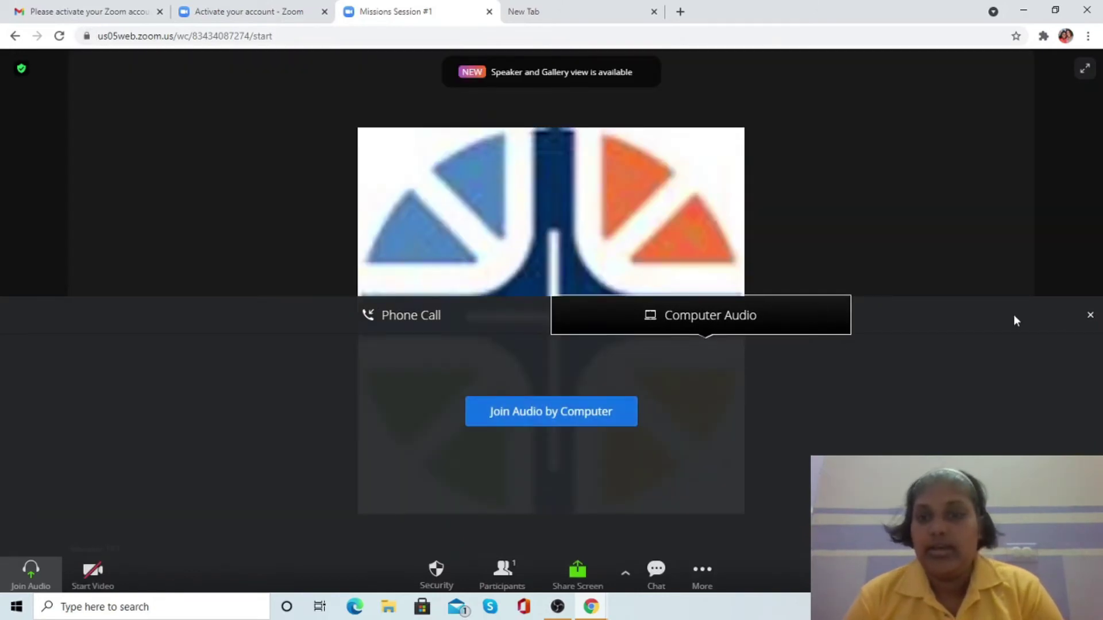
left_click(530, 413)
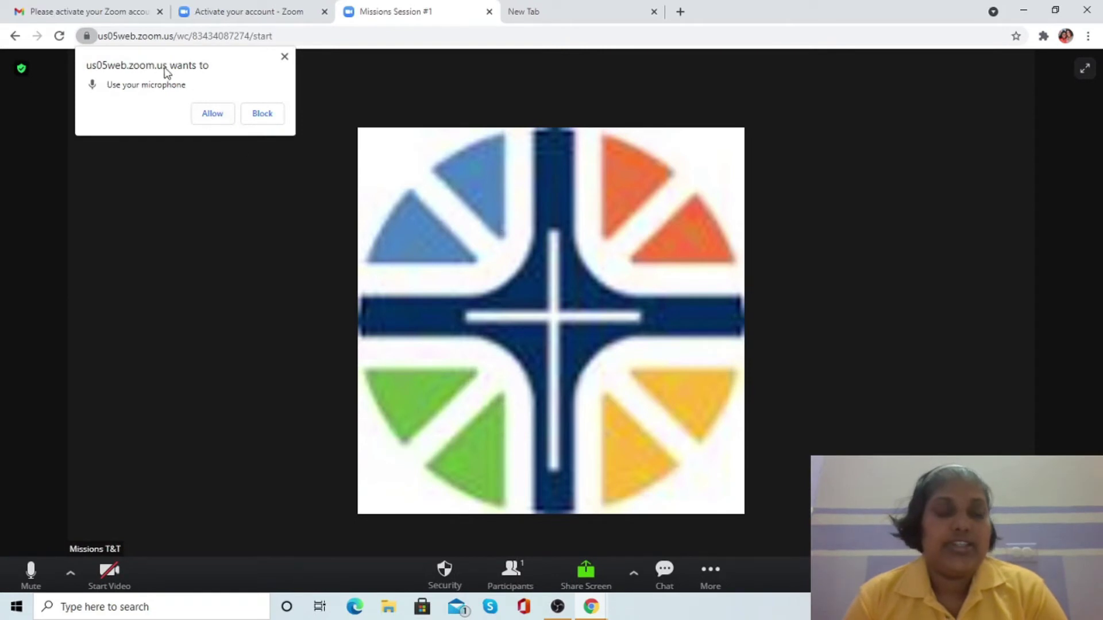
left_click(206, 112)
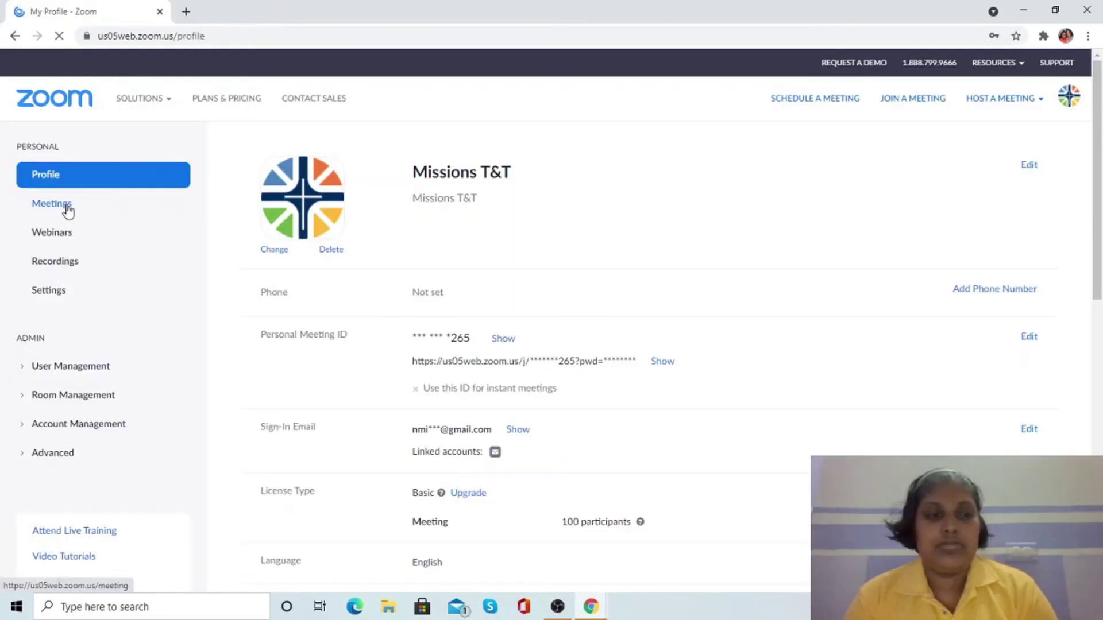
left_click(68, 211)
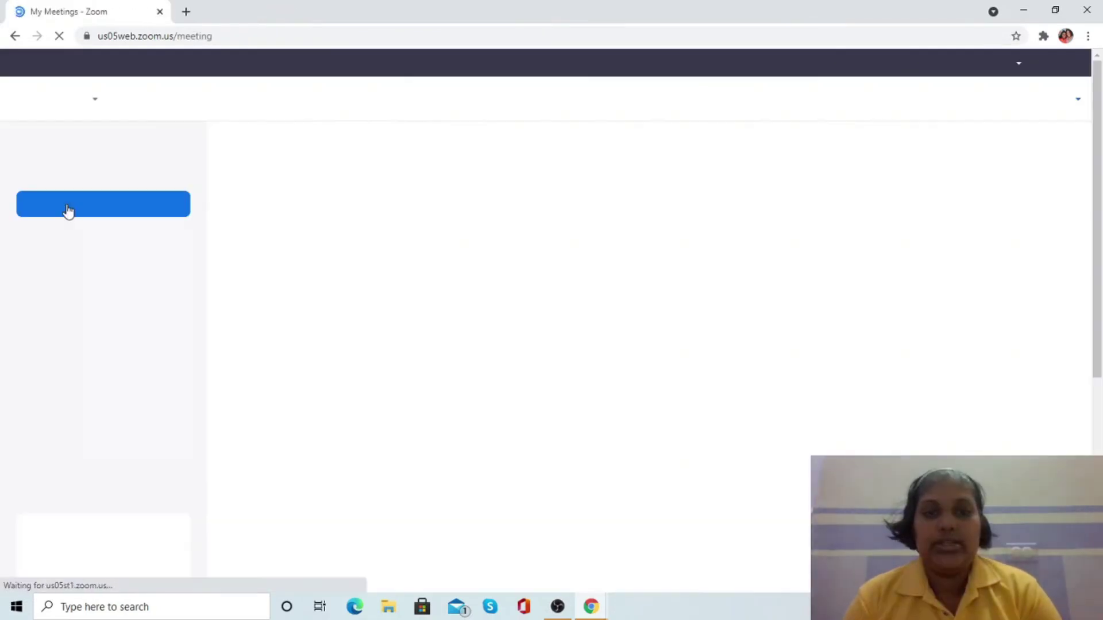
- Start Missions Session #1 again, then download and install the Zoom desktop client anyway
mouse_move(531, 305)
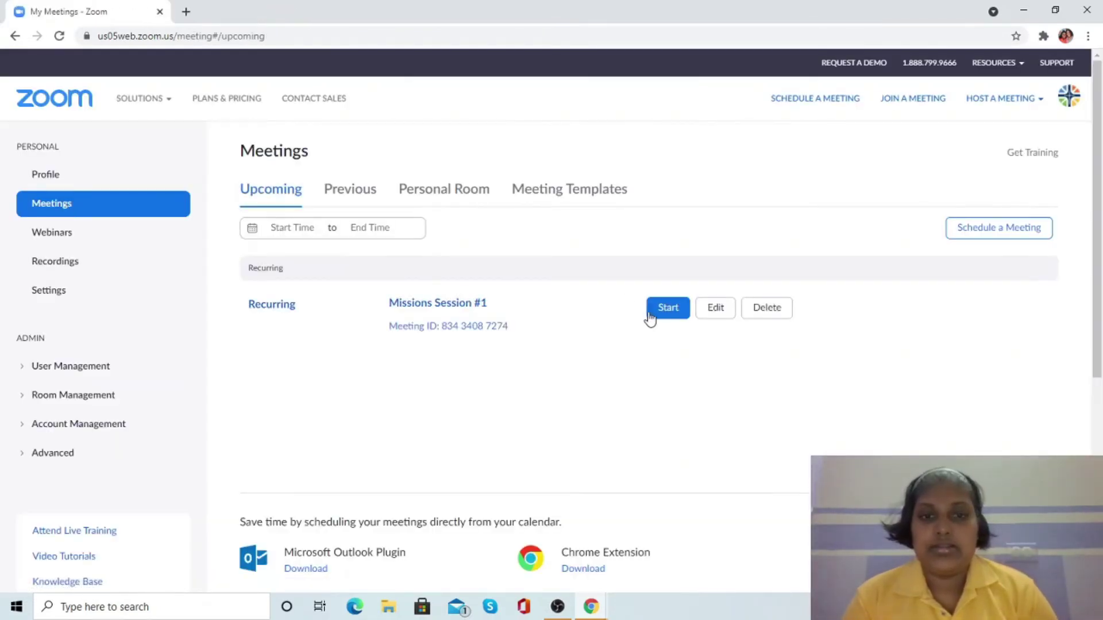
left_click(667, 310)
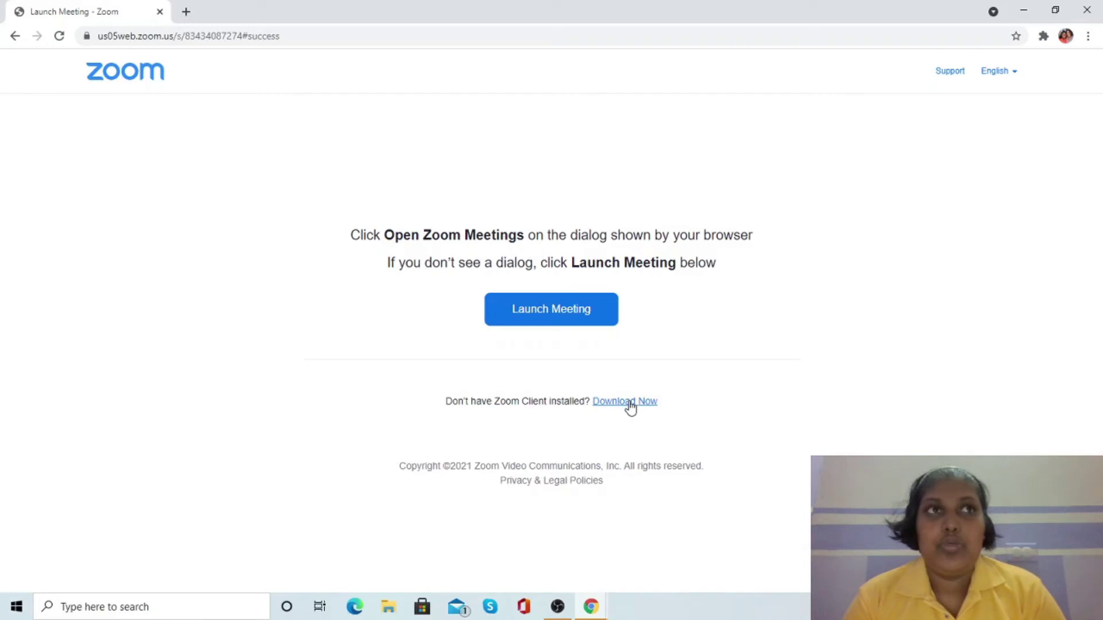
left_click(630, 402)
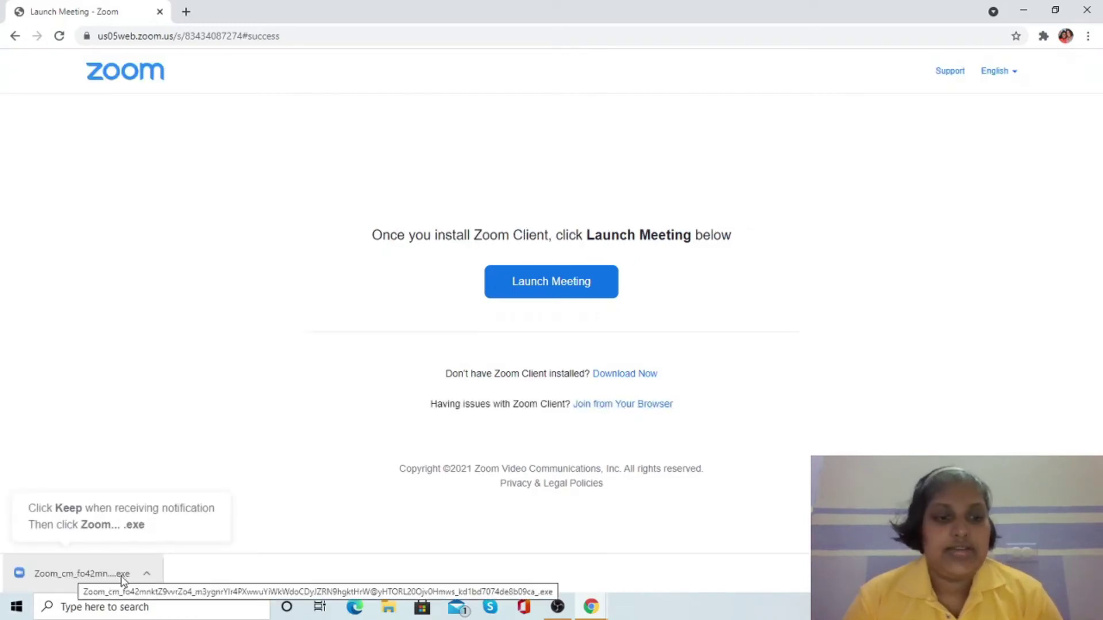
left_click(85, 574)
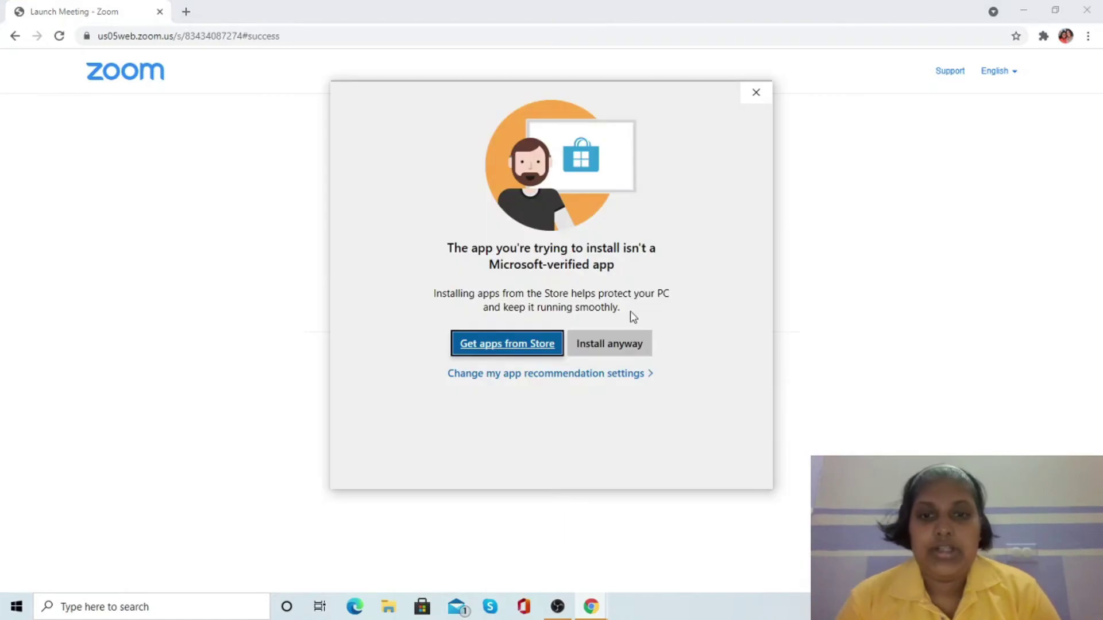
left_click(608, 344)
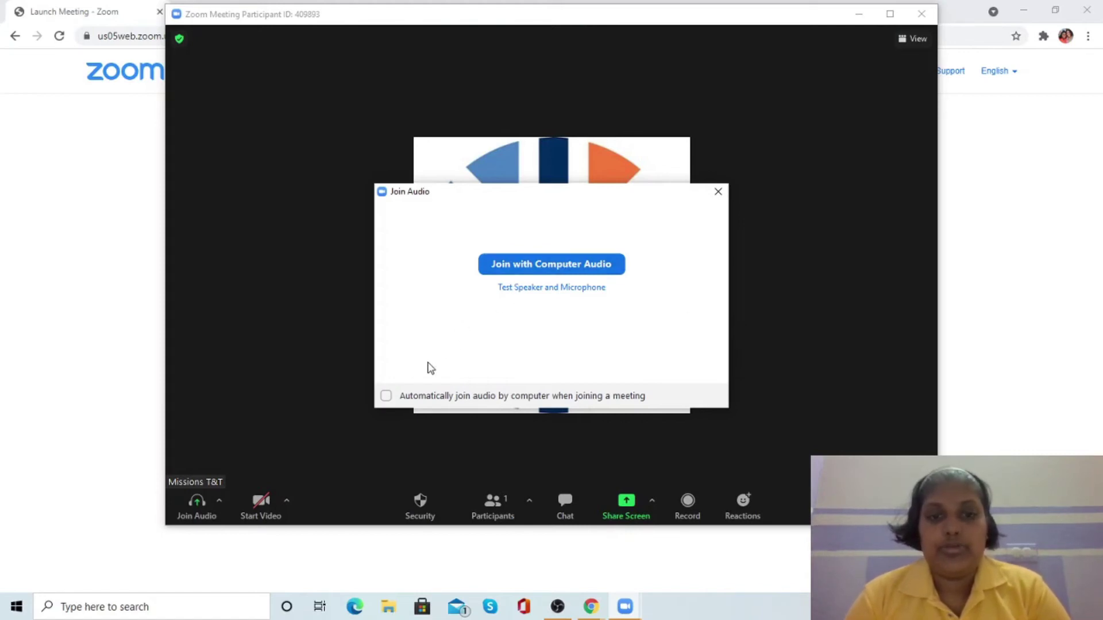
- Join computer audio with auto-join enabled, maximize the meeting window, and open Windows search
left_click(386, 396)
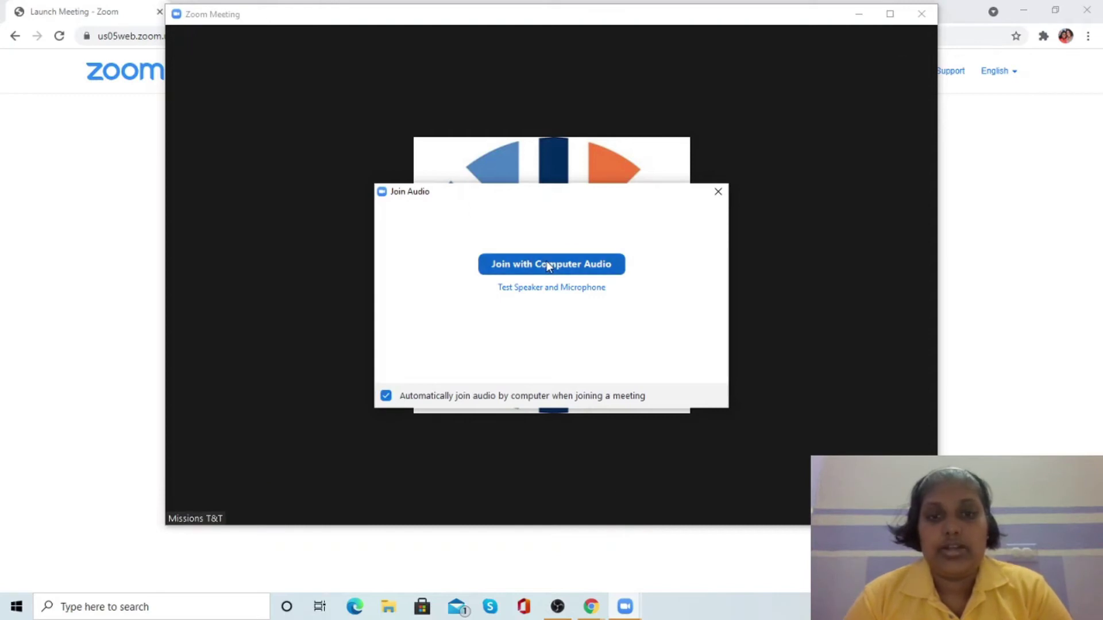
left_click(546, 263)
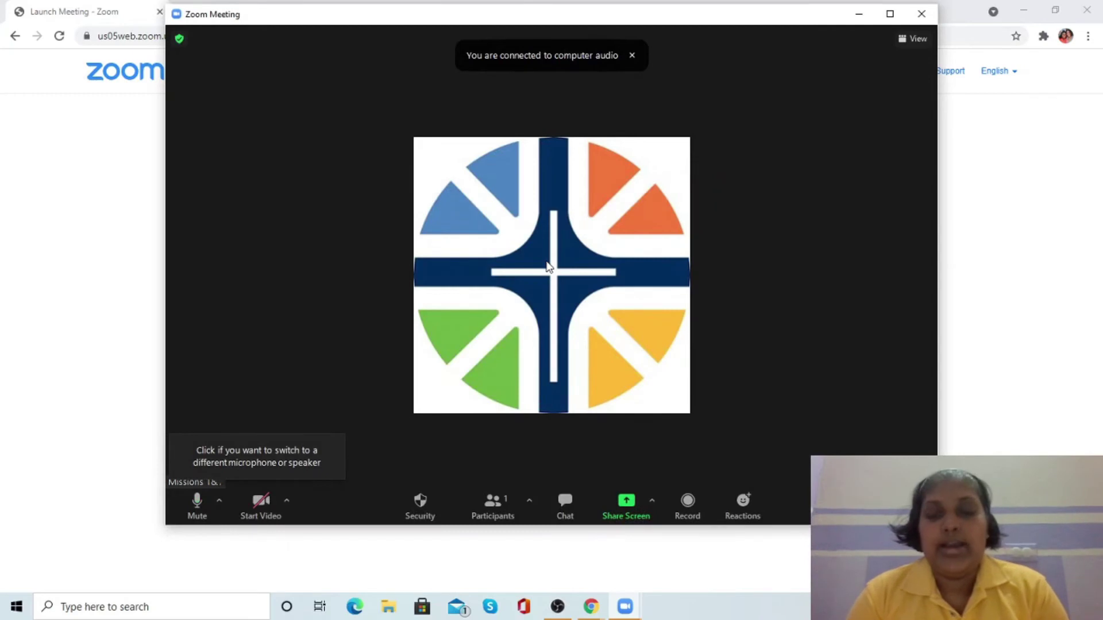
left_click(889, 13)
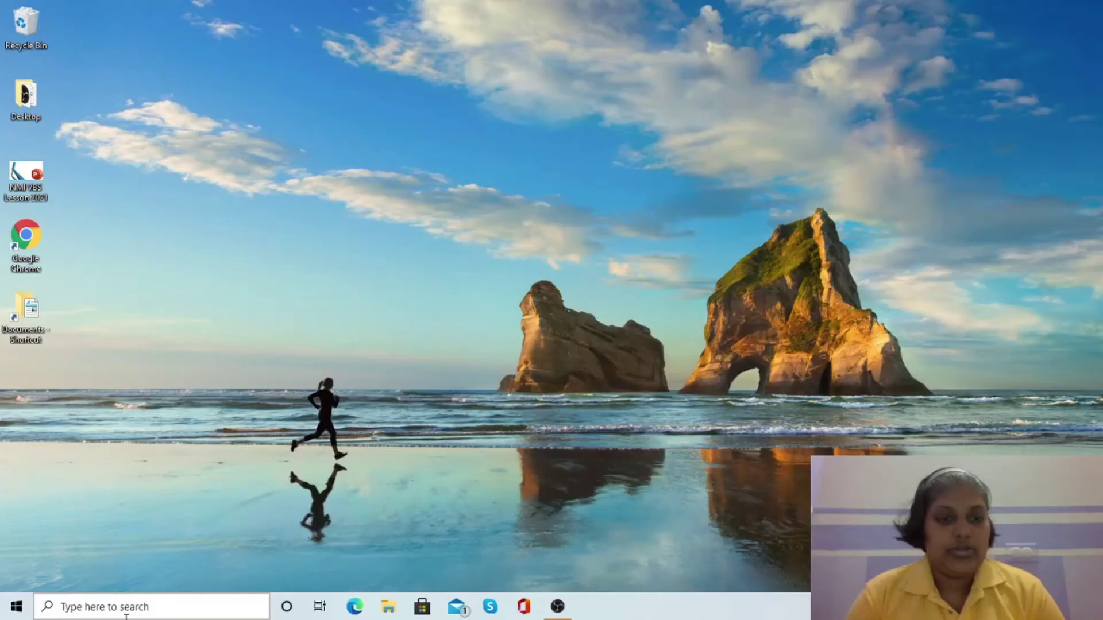
left_click(123, 608)
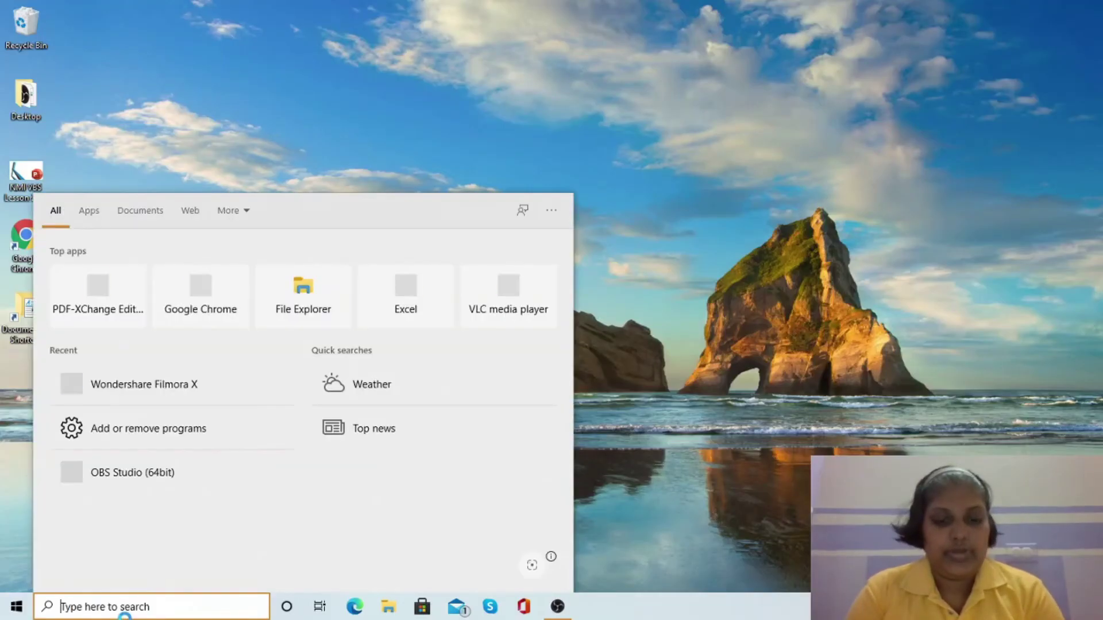
- Launch the Zoom desktop app by searching 'zoo' and sign in to the account
type("zoo")
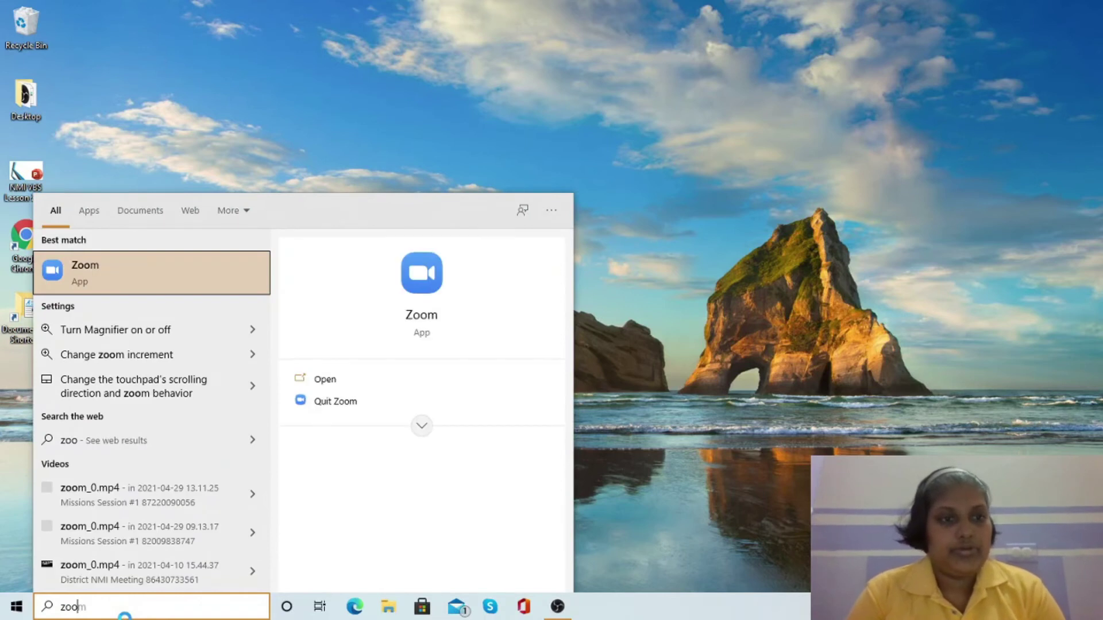
key("Return")
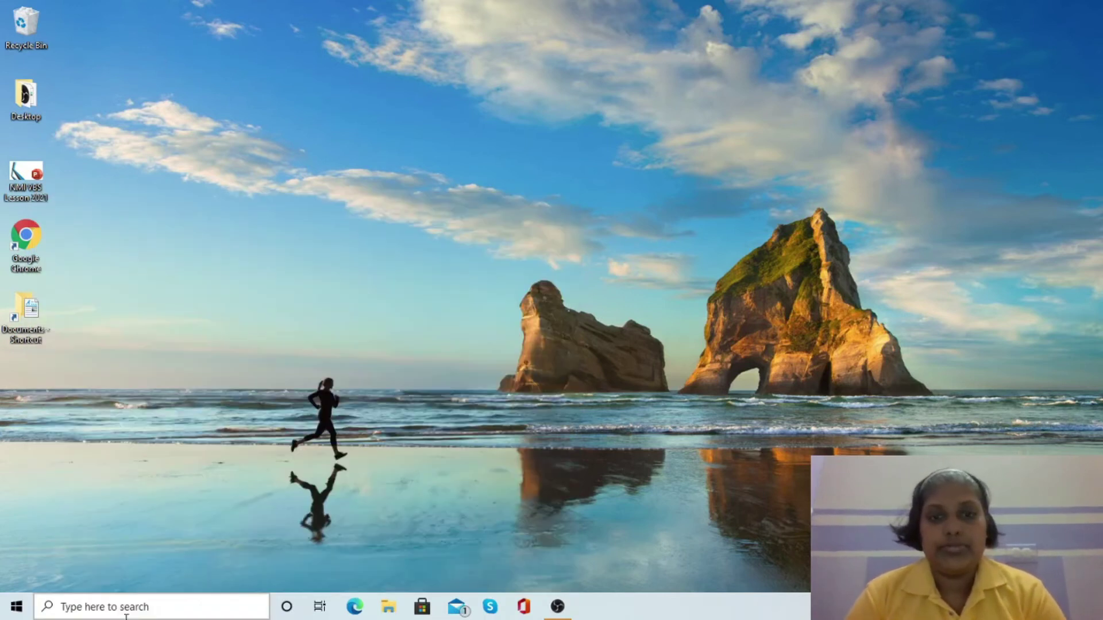
left_click(561, 330)
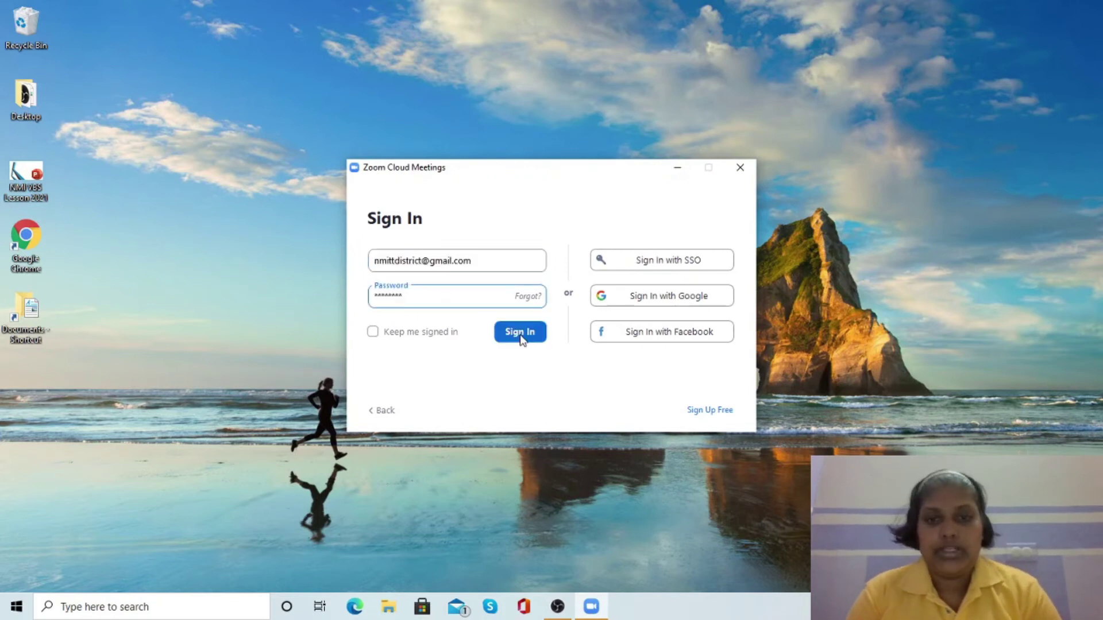
left_click(521, 333)
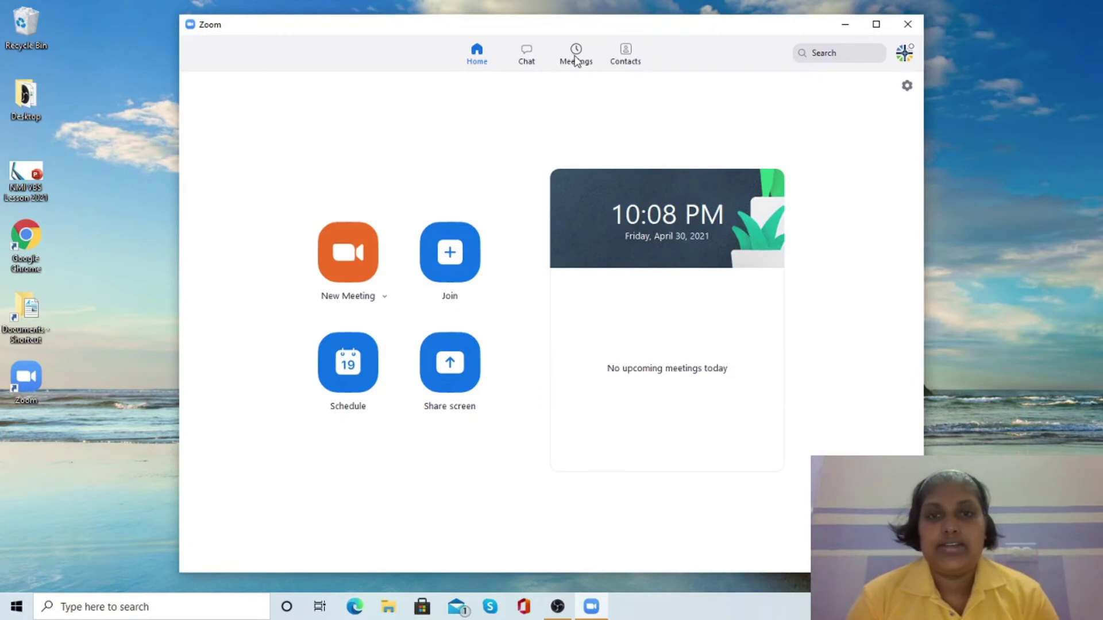
- Start Missions Session #1 from the app's Meetings list
left_click(576, 58)
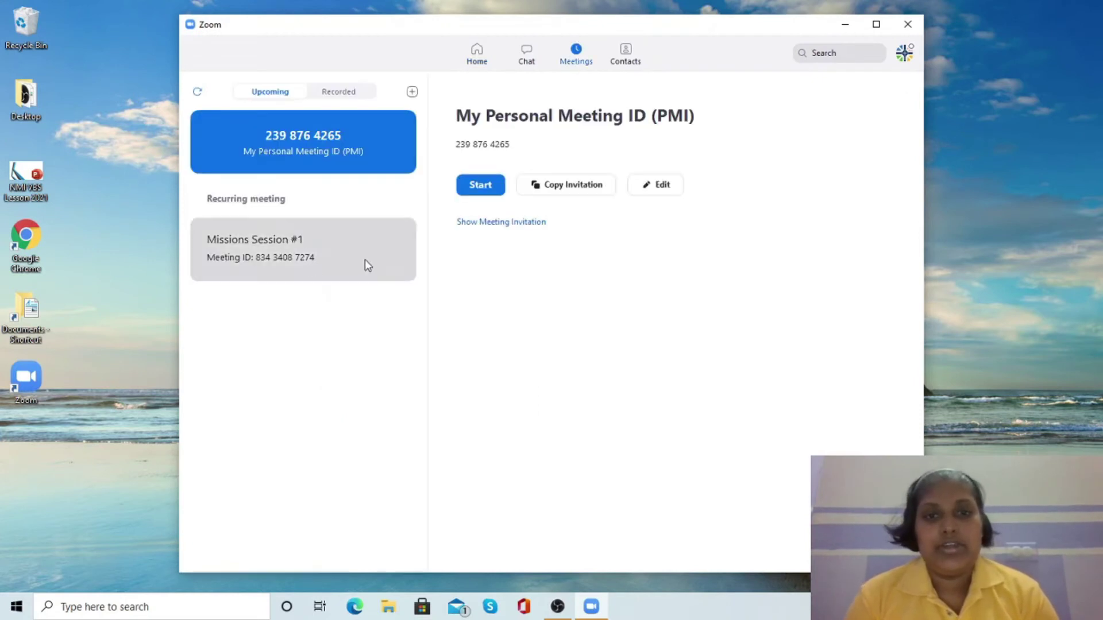
left_click(306, 239)
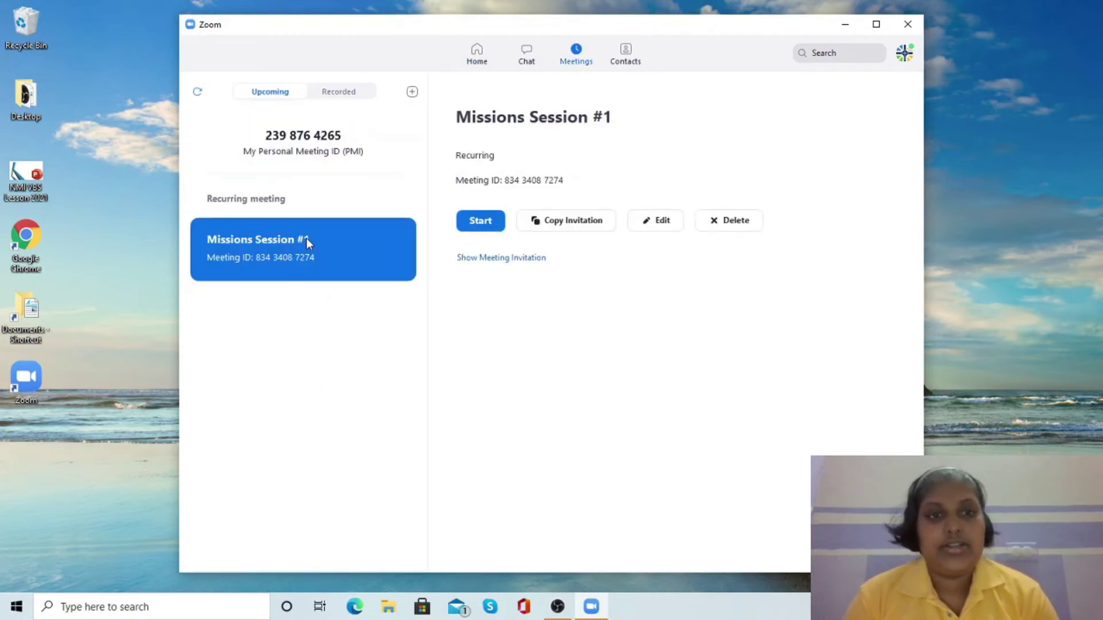
left_click(487, 223)
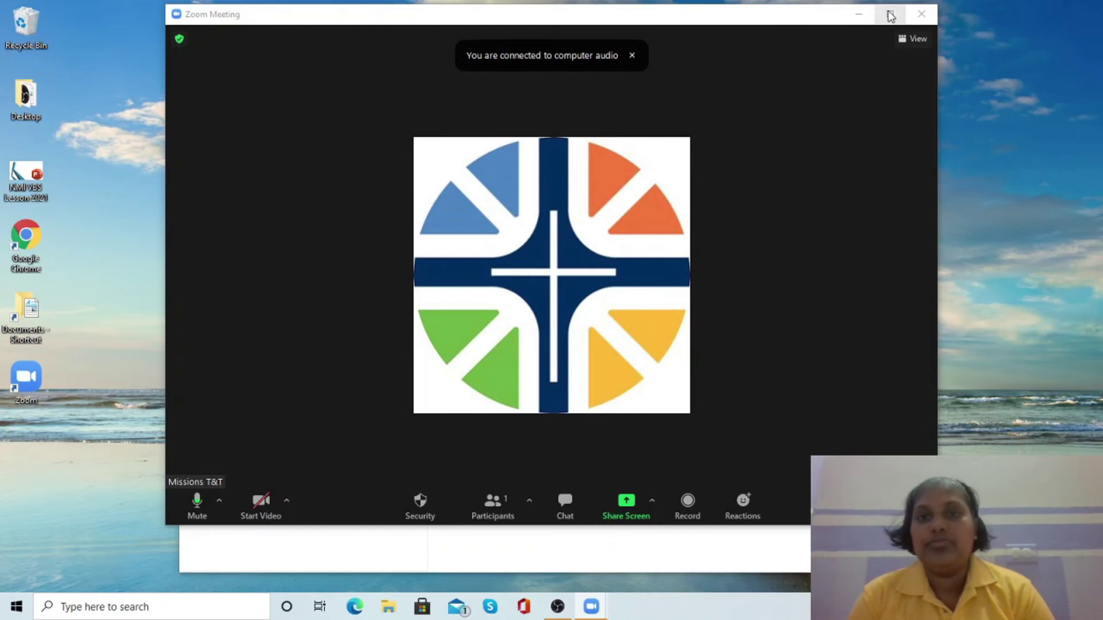
- Maximize the Missions Session #1 meeting window
left_click(890, 14)
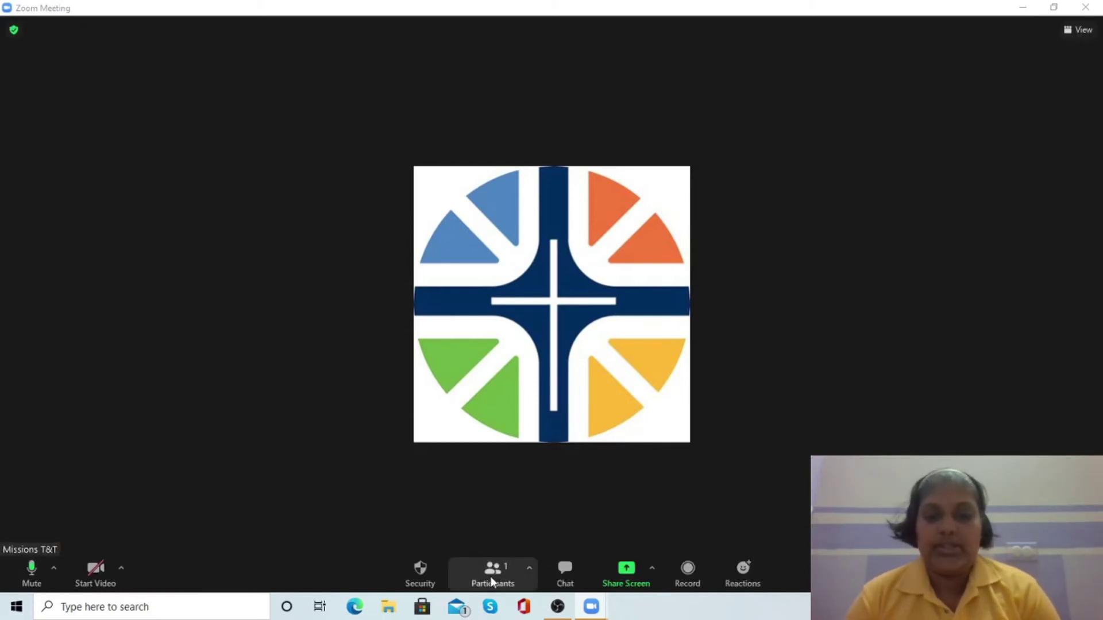
- Show the participants, then send 'Good night everyone. Welcome!' to everyone in chat
left_click(490, 574)
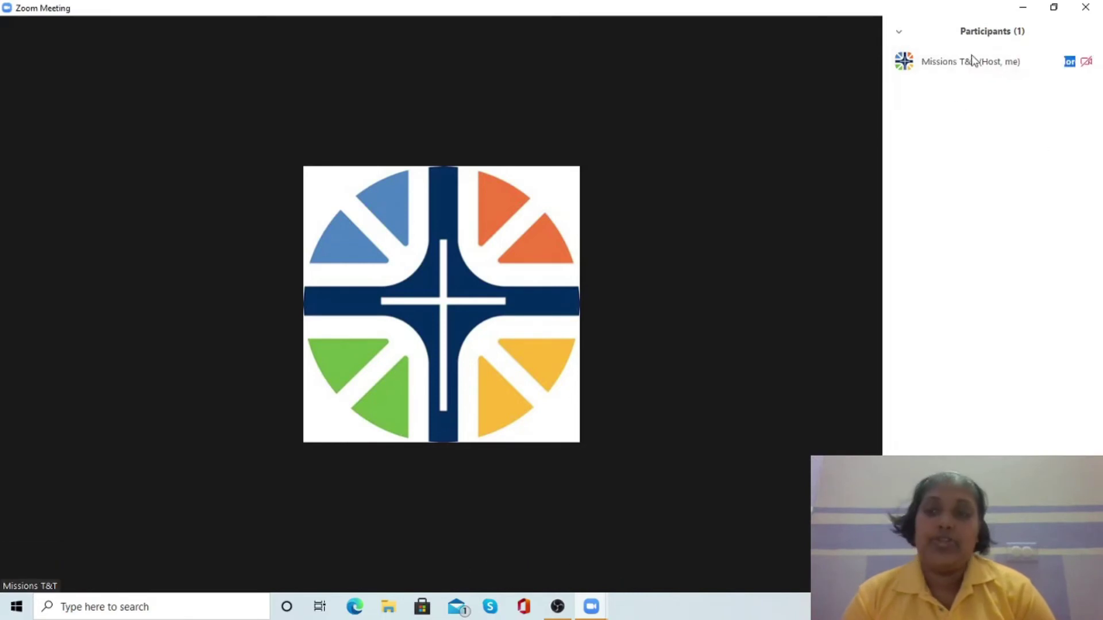
mouse_move(1083, 78)
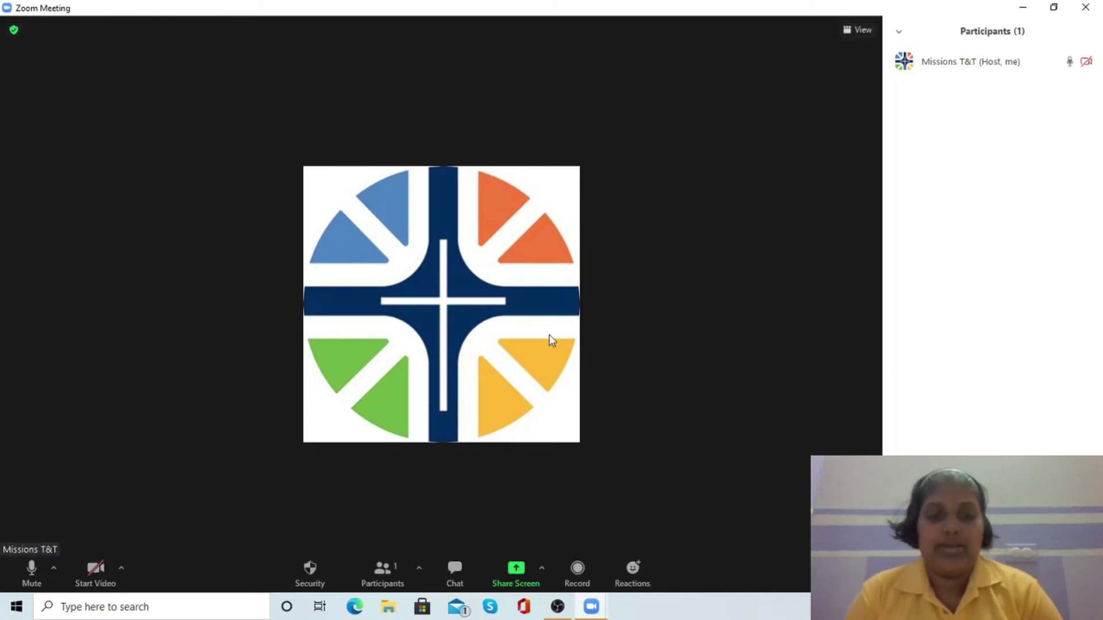
left_click(447, 567)
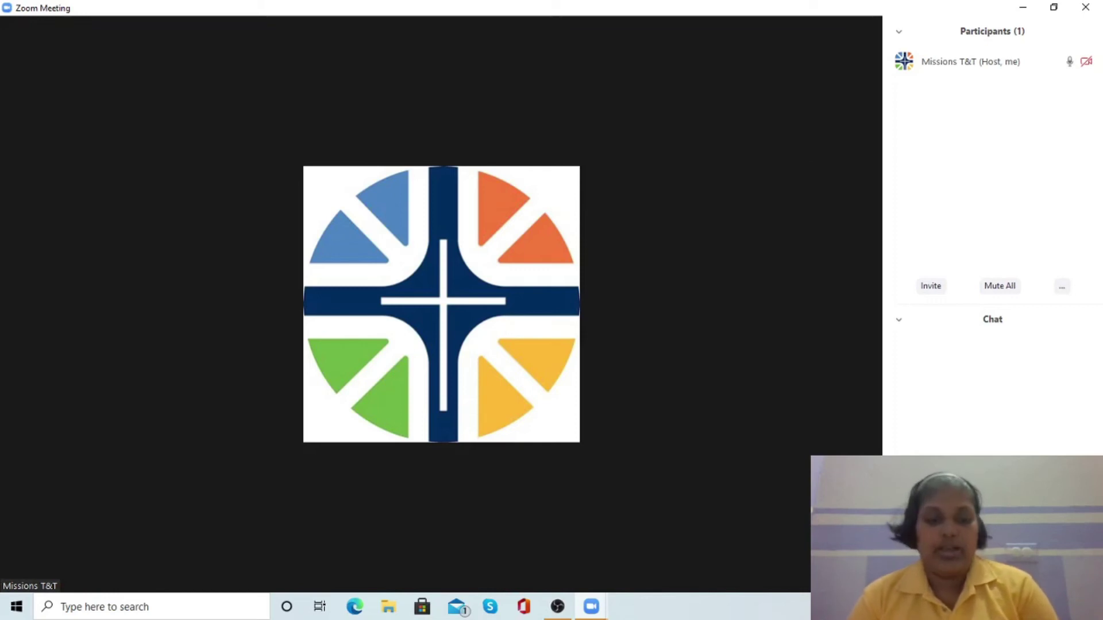
key("Return")
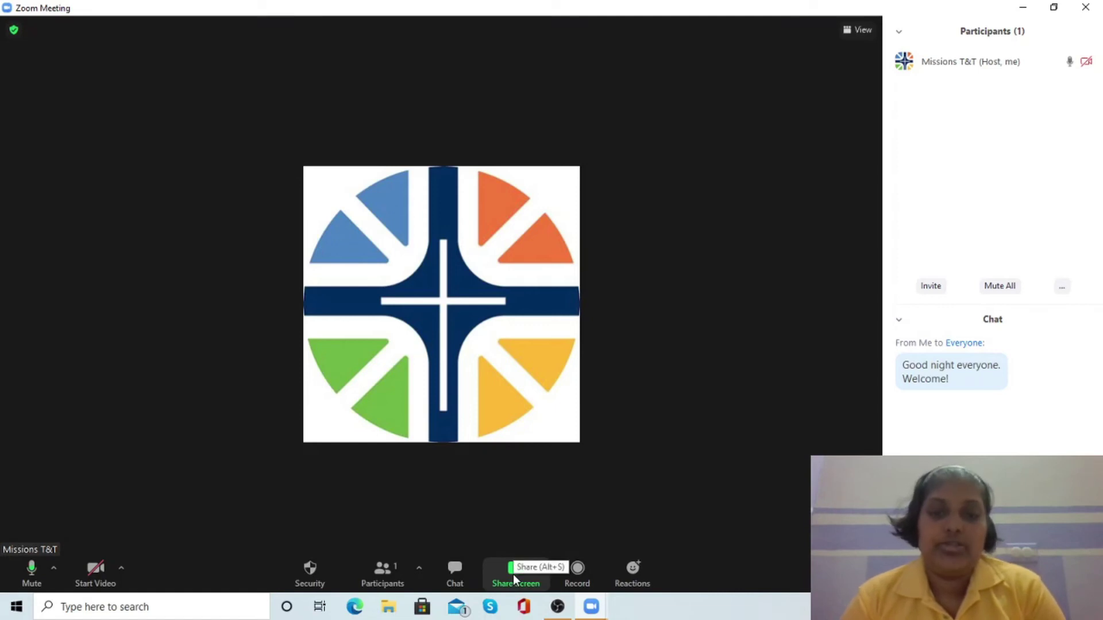
- Share the entire screen with Share sound and Optimize for video clip turned on
left_click(514, 578)
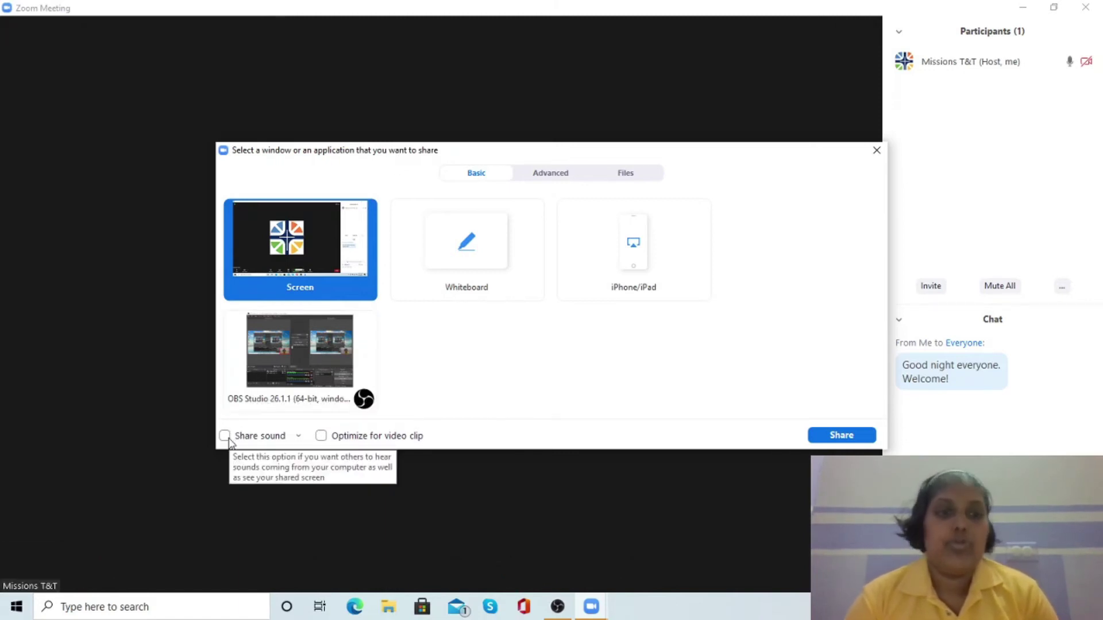
left_click(225, 436)
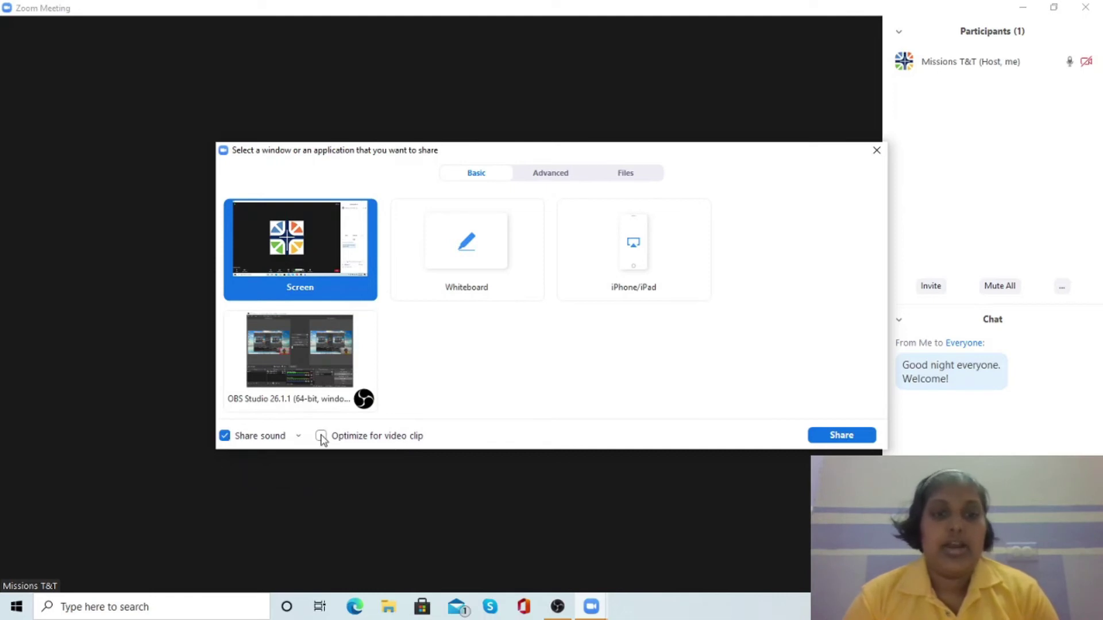
left_click(321, 436)
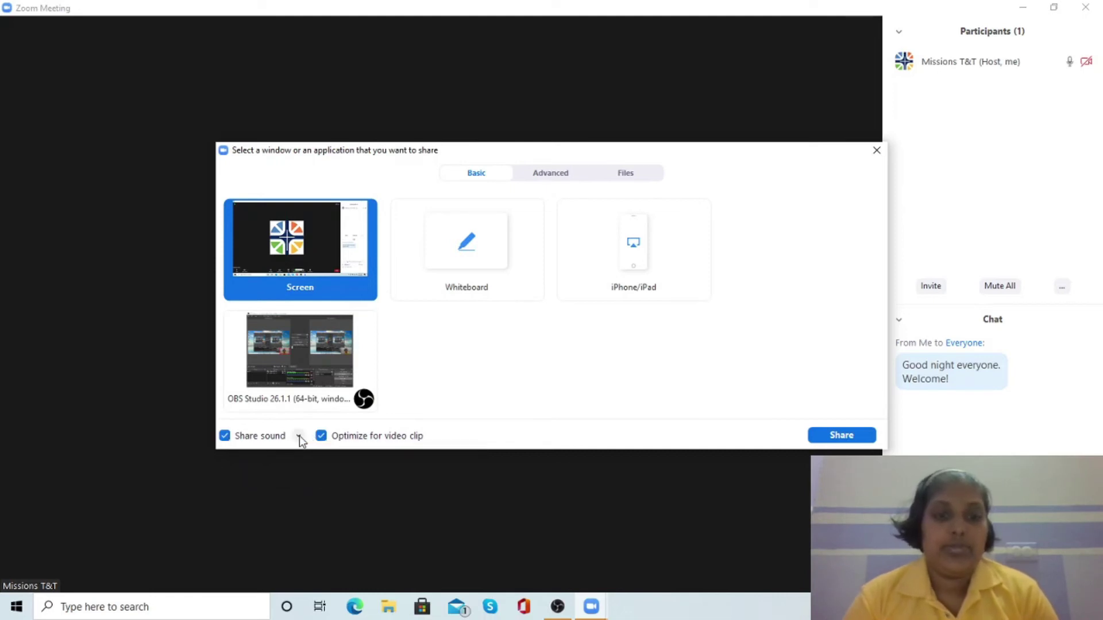
left_click(298, 435)
left_click(311, 236)
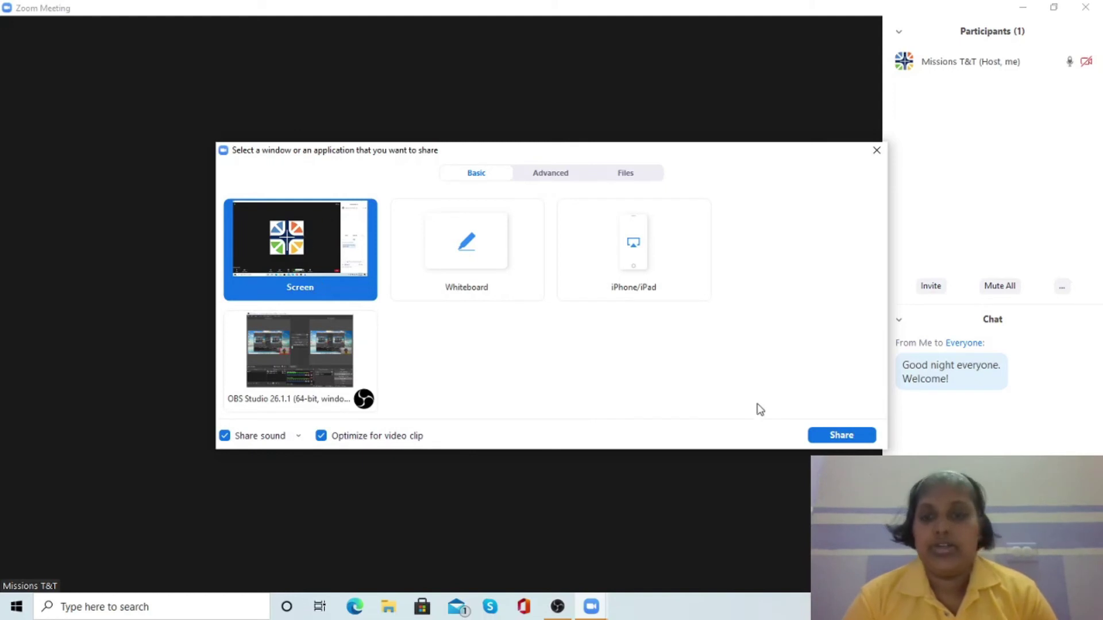
left_click(842, 435)
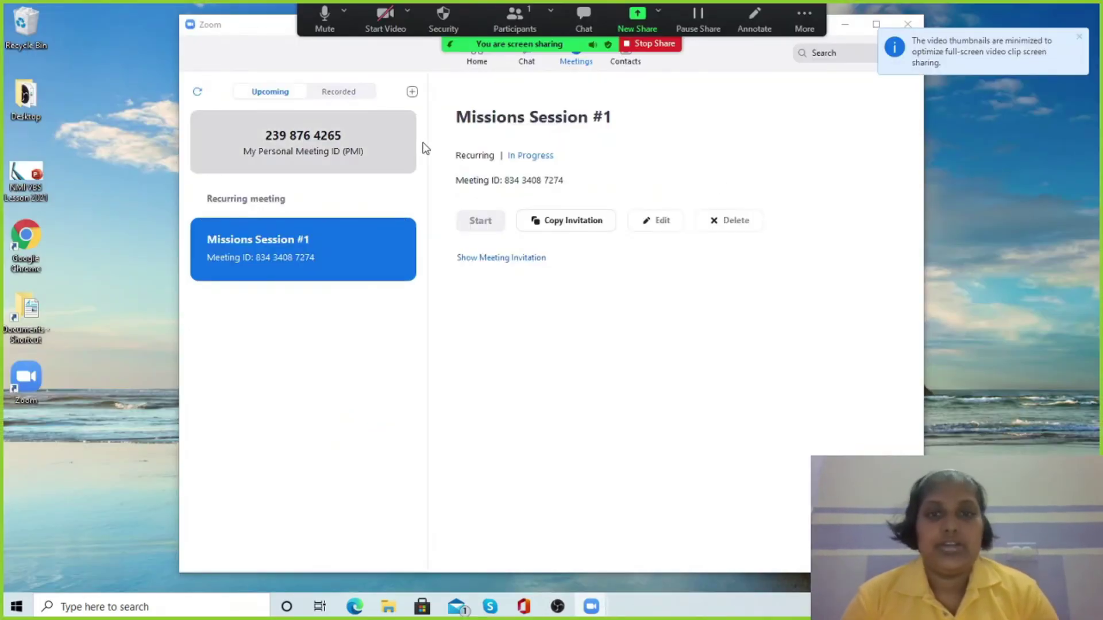
- Open the NMI VBS Lesson 2021 presentation and run it to the Paul's First Missionary Journey slide
left_click(844, 24)
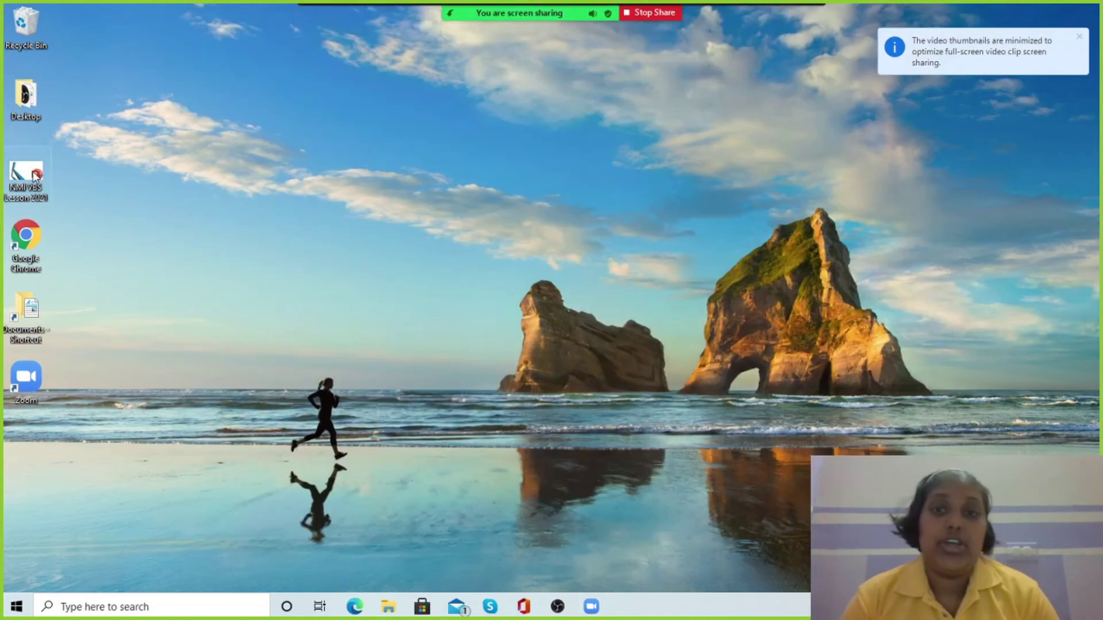
double_click(23, 175)
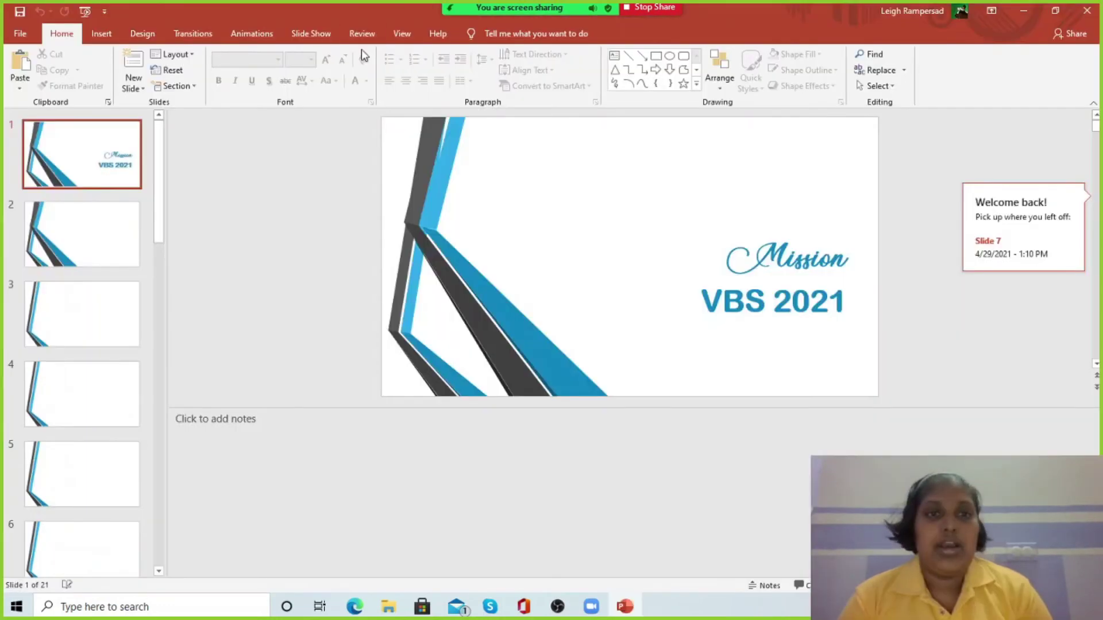
left_click(309, 33)
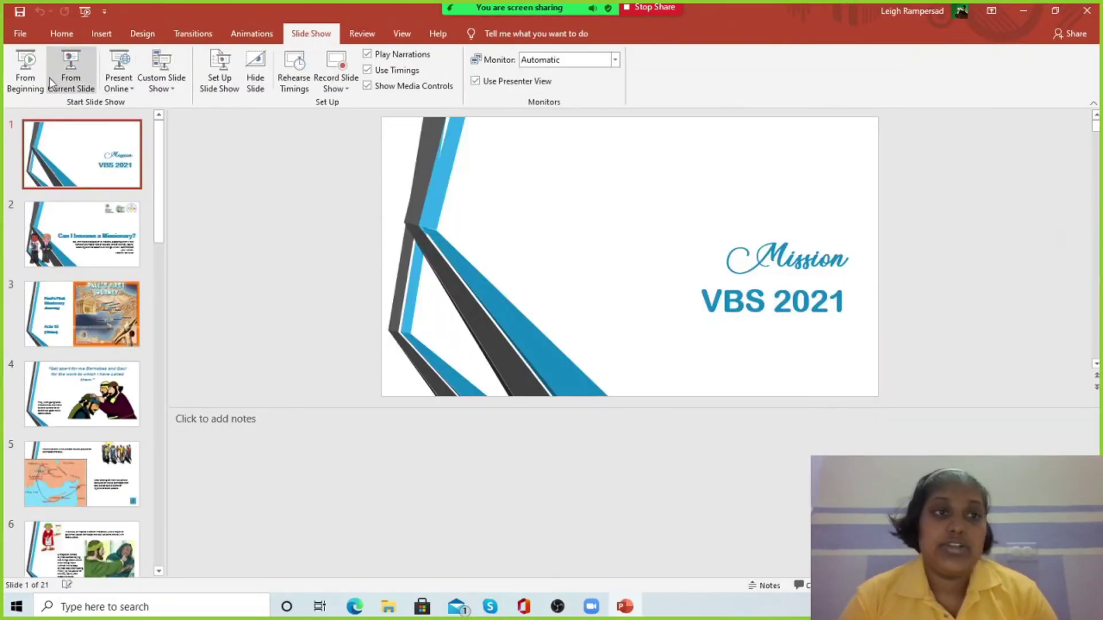
left_click(26, 74)
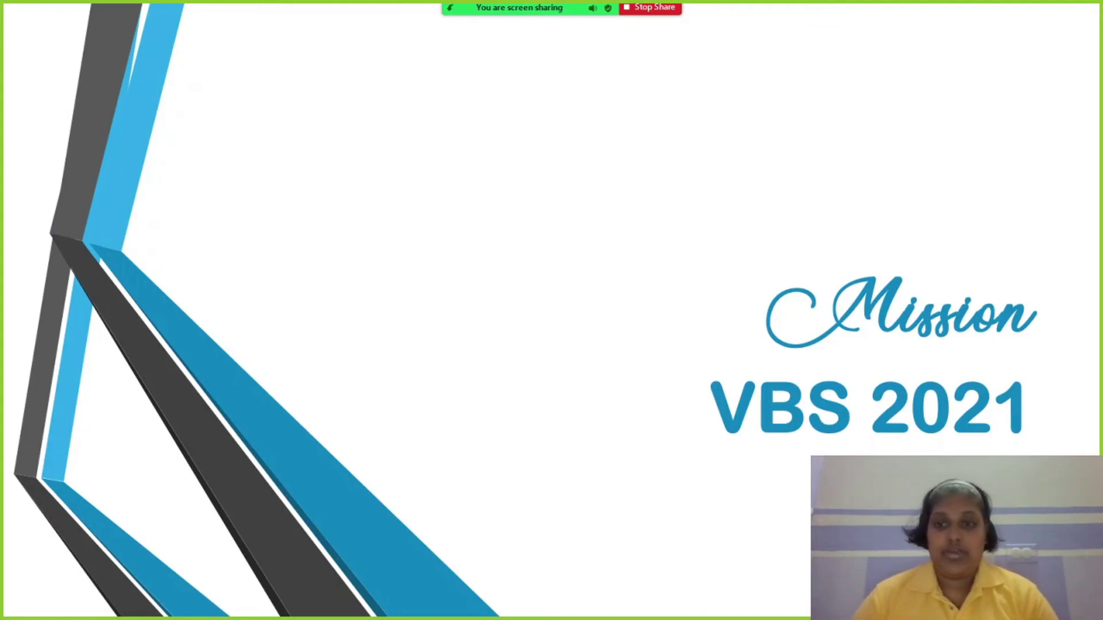
key("Right")
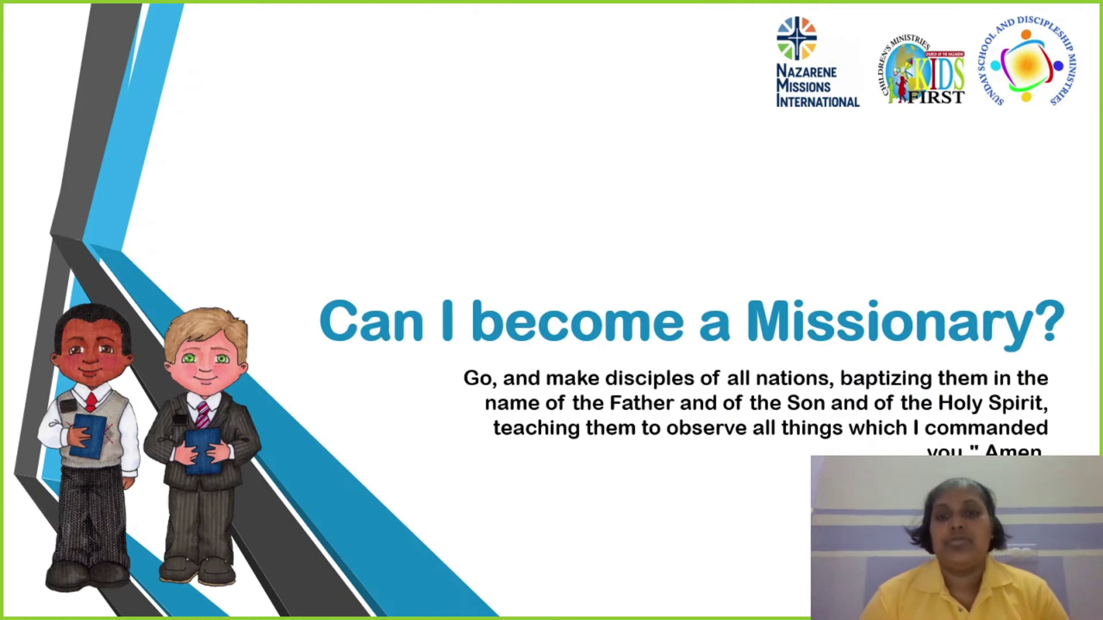
key("Right")
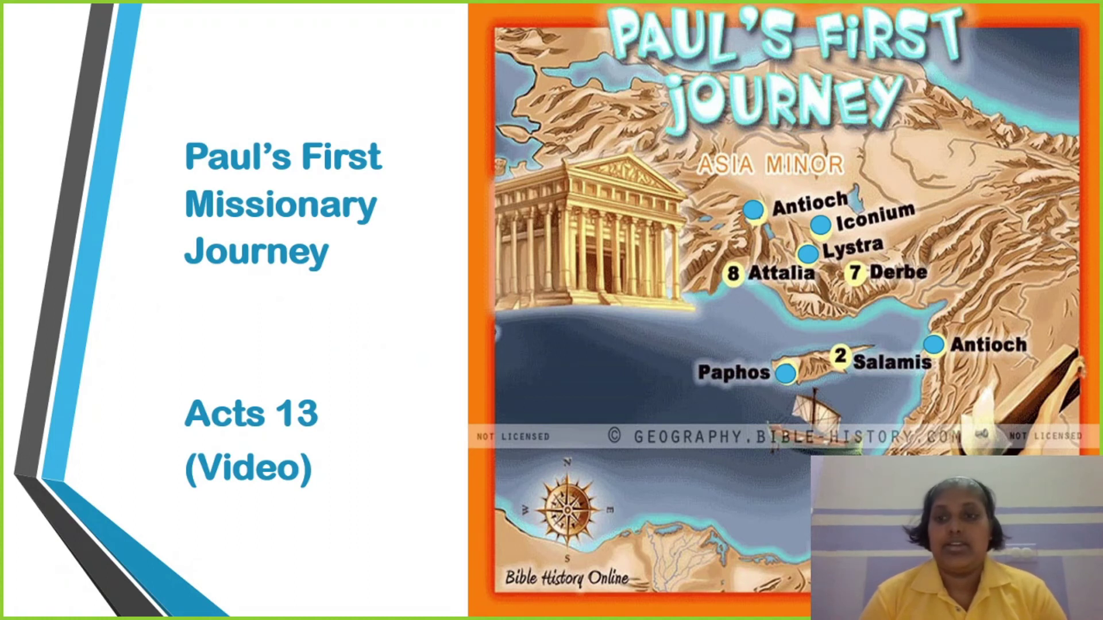
- Circle Asia Minor and Cyprus with Zoom's draw annotation, then erase the loop
mouse_move(678, 18)
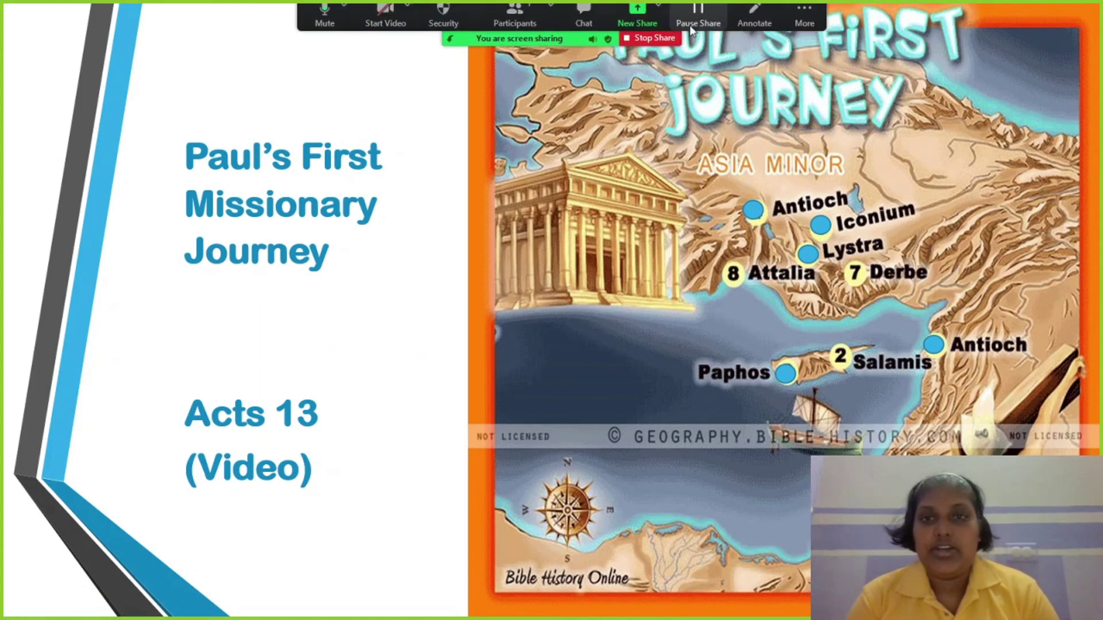
left_click(757, 21)
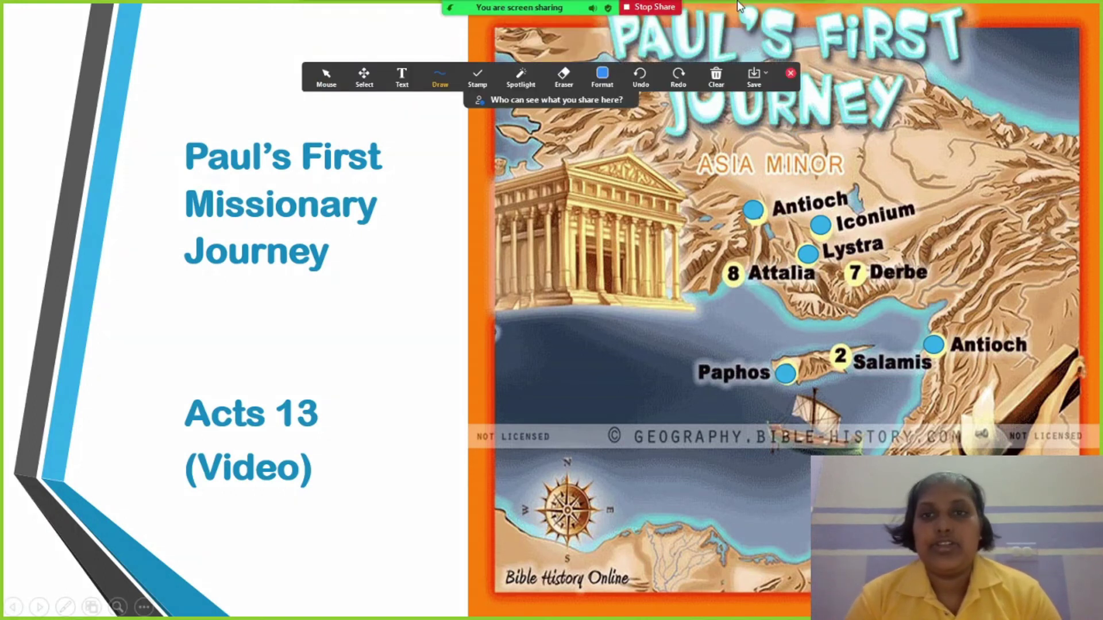
left_click(441, 78)
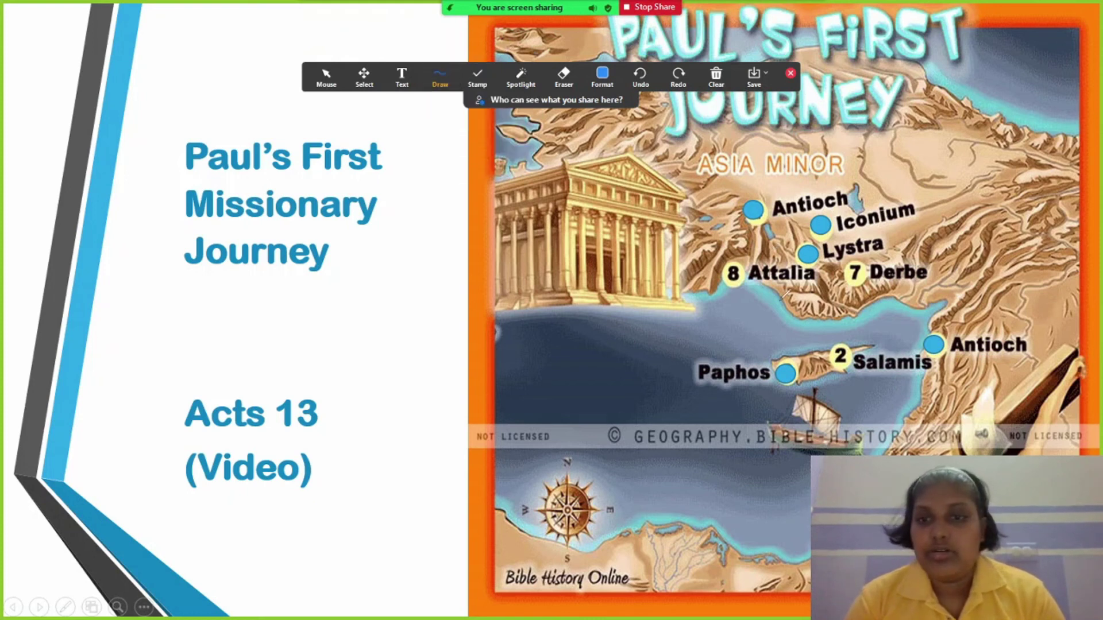
mouse_move(903, 165)
left_mouse_down()
mouse_move(734, 152)
mouse_move(746, 368)
mouse_move(935, 429)
mouse_move(1028, 360)
mouse_move(910, 162)
mouse_move(899, 161)
left_mouse_up()
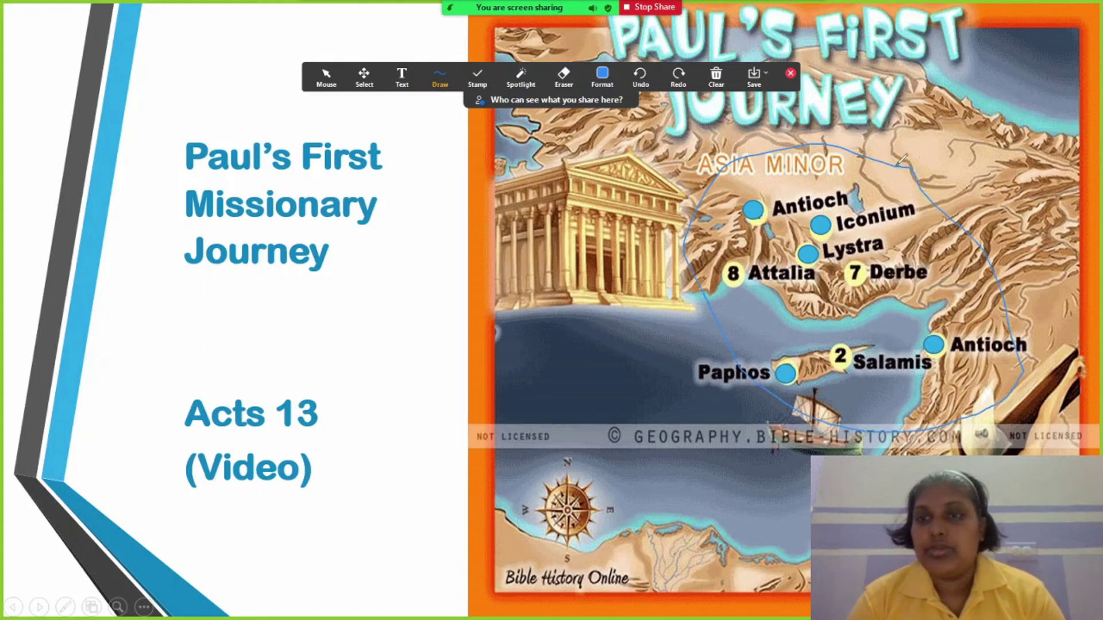
left_click(558, 83)
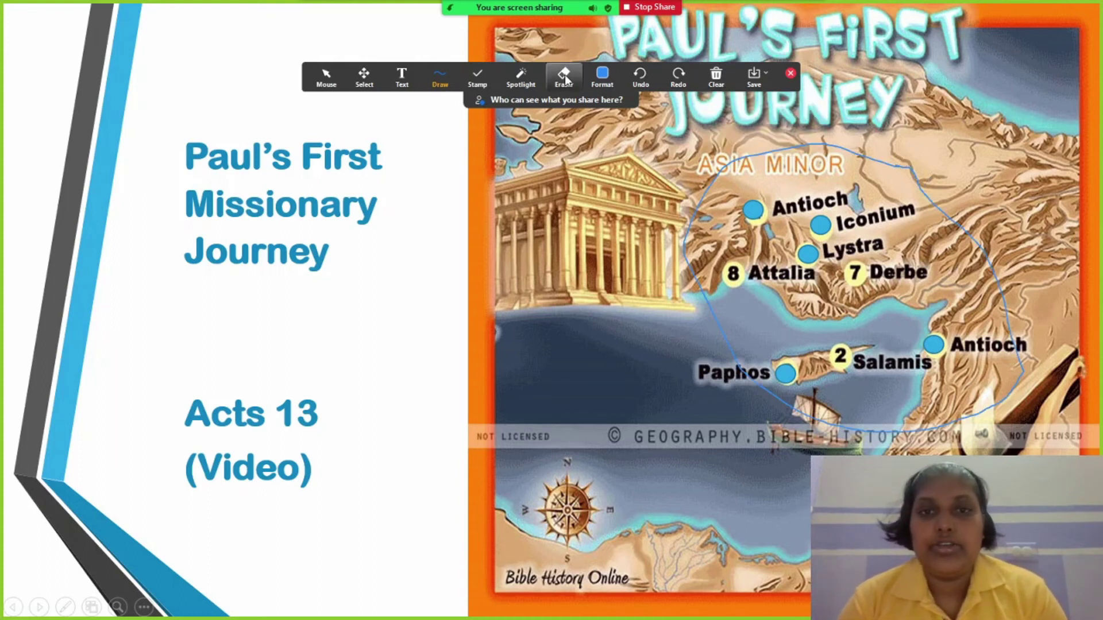
left_click(855, 147)
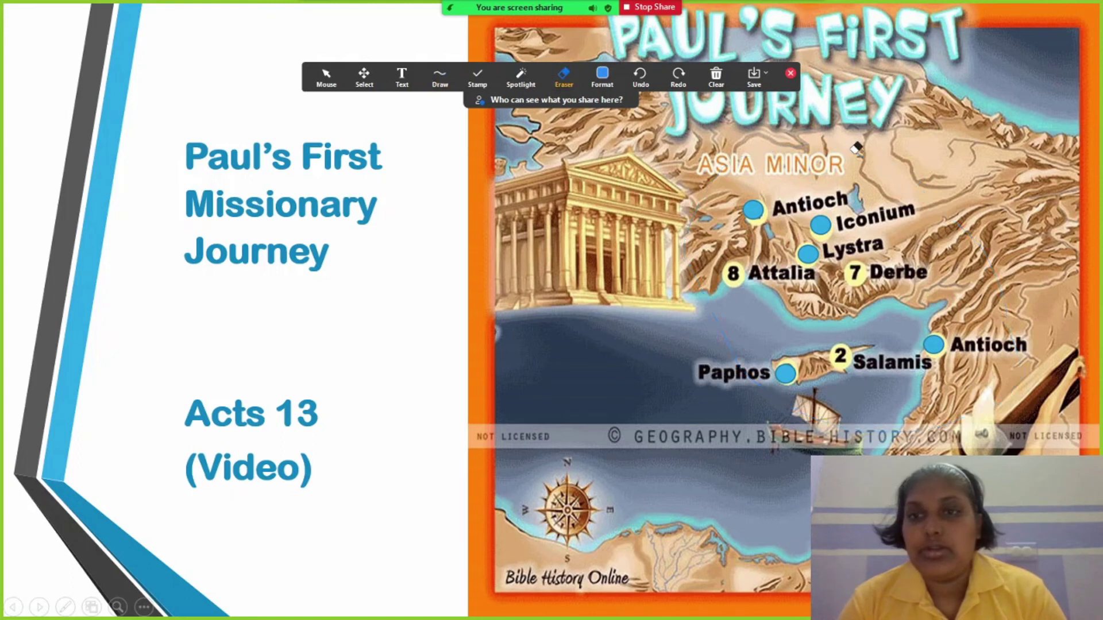
left_click(792, 74)
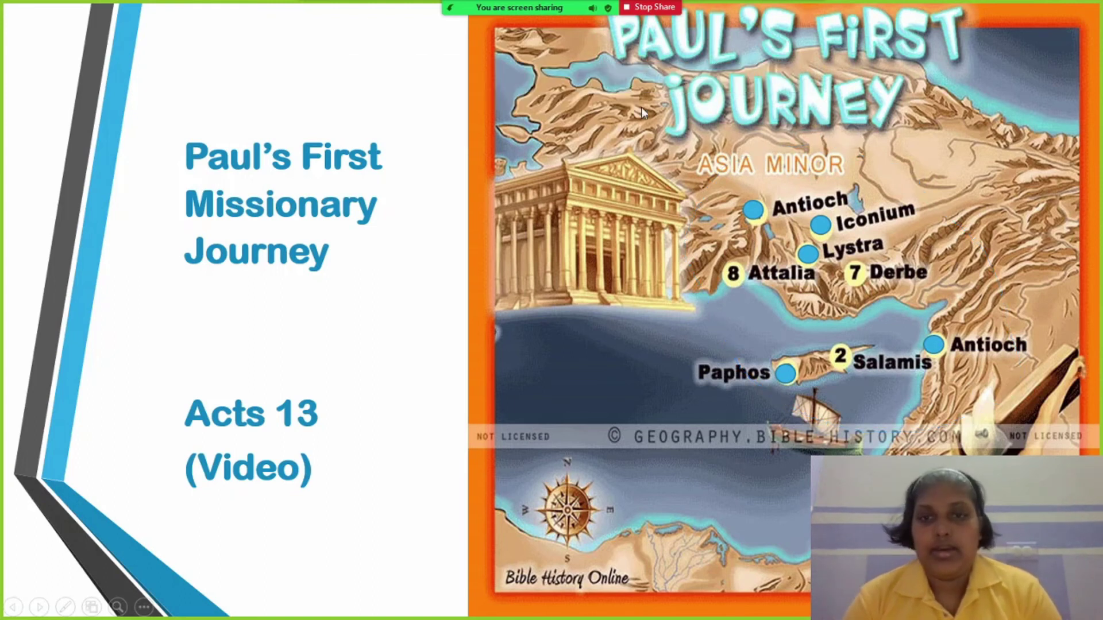
- End the slide show and reveal the desktop
right_click(641, 107)
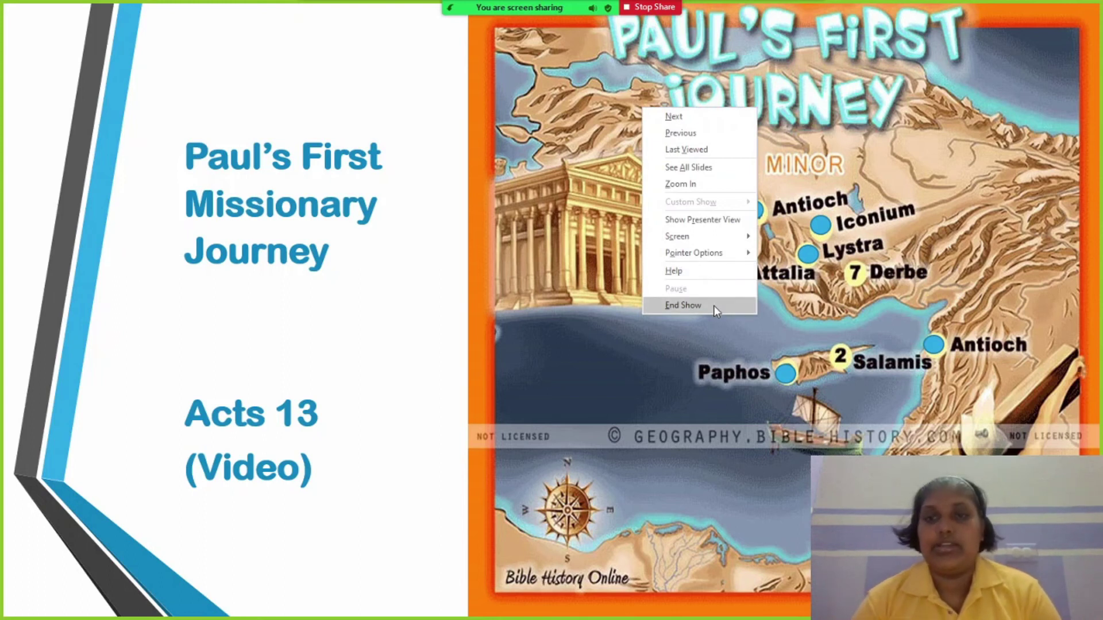
left_click(714, 306)
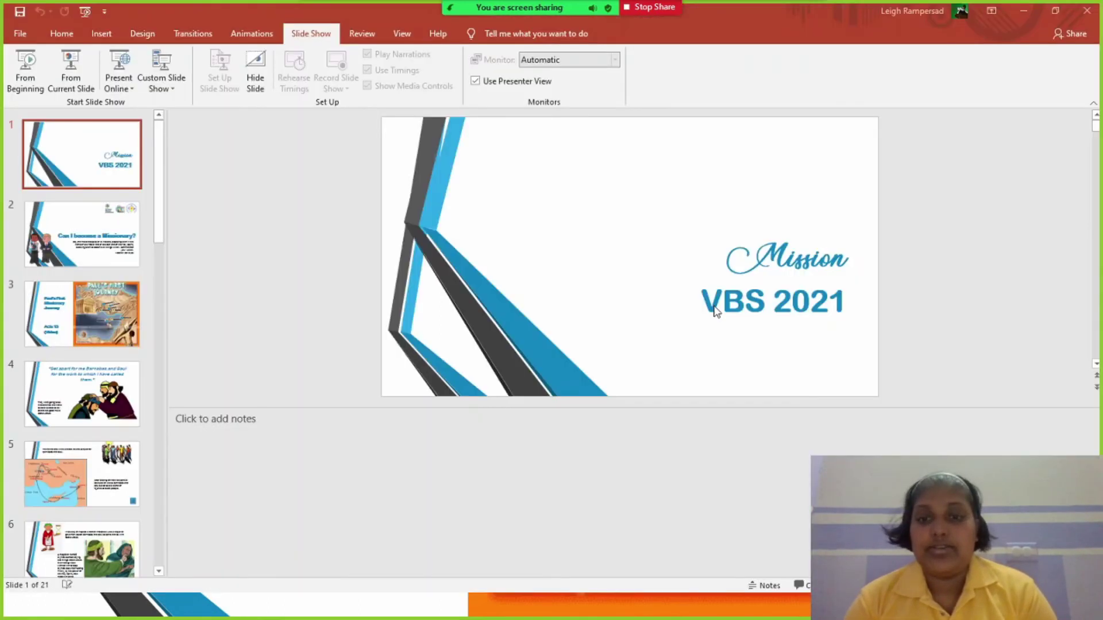
key("super+d")
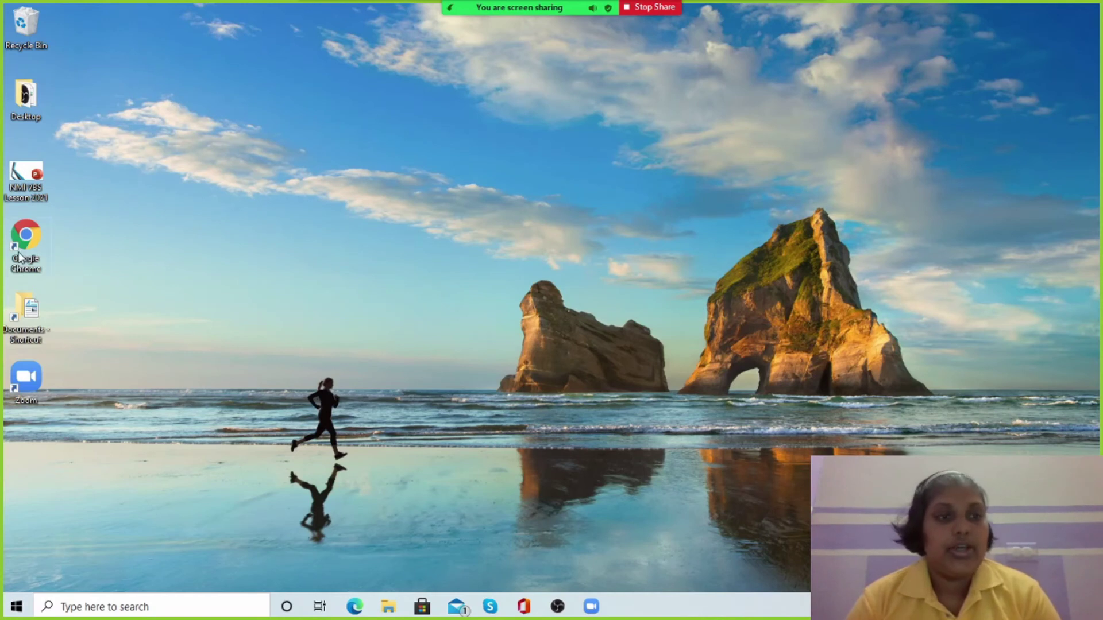
- Open YouTube in Chrome, search 'raise a hallelujah bethel', then stop sharing the screen
double_click(18, 254)
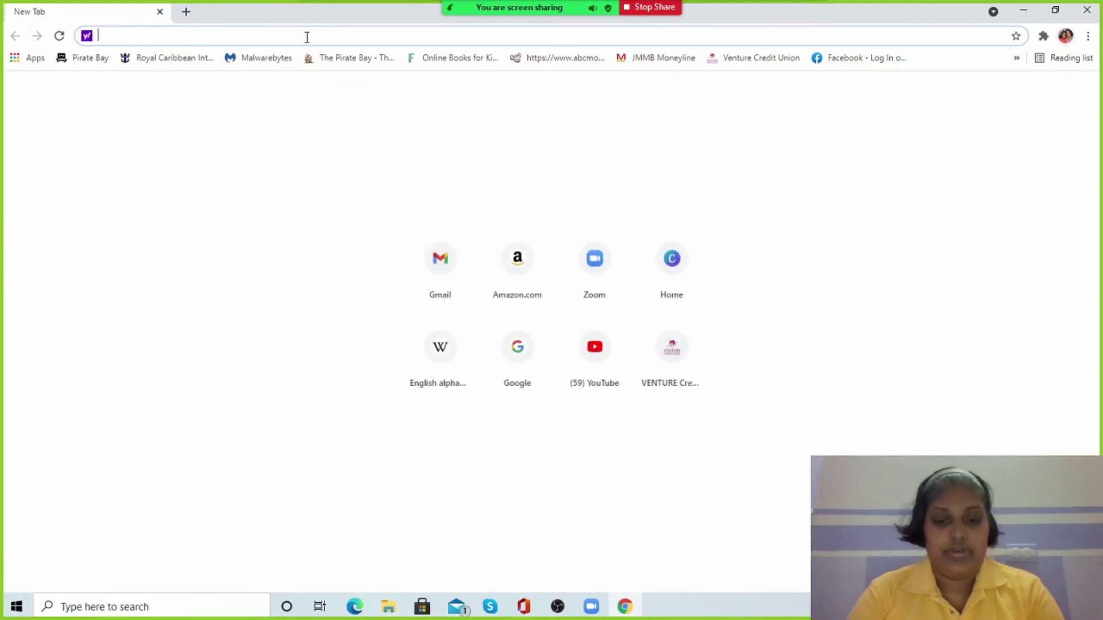
type("youtube.com")
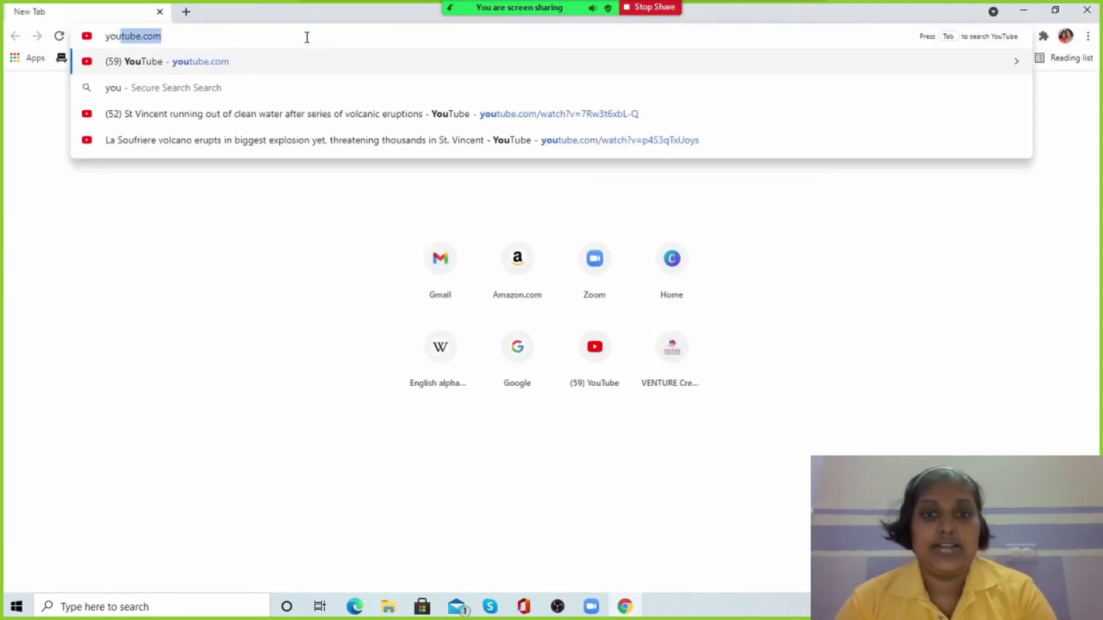
key("Return")
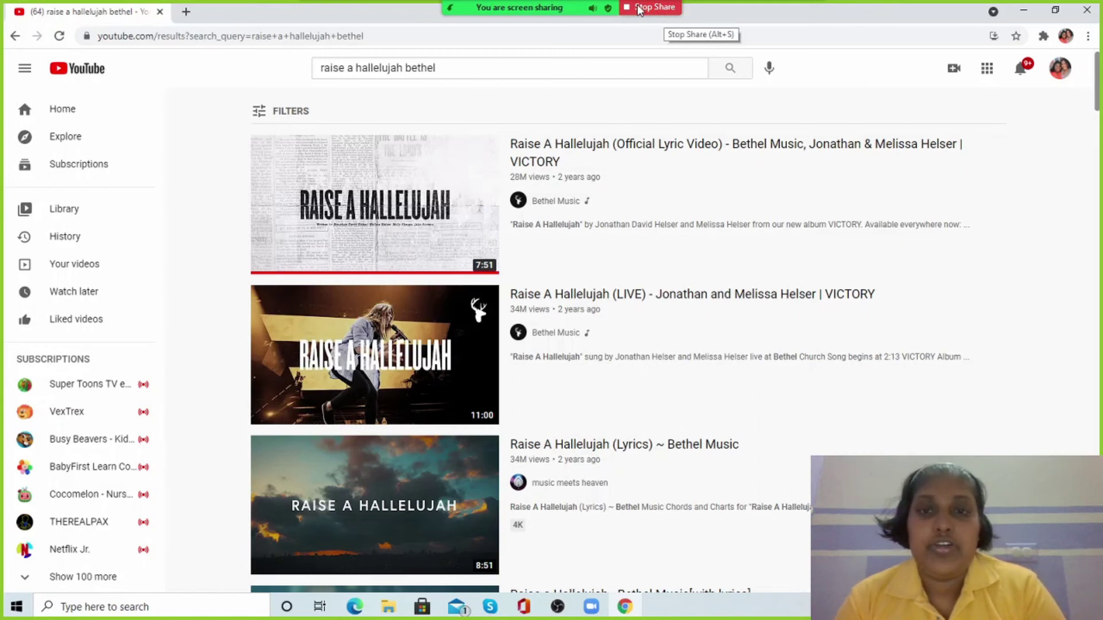
left_click(639, 8)
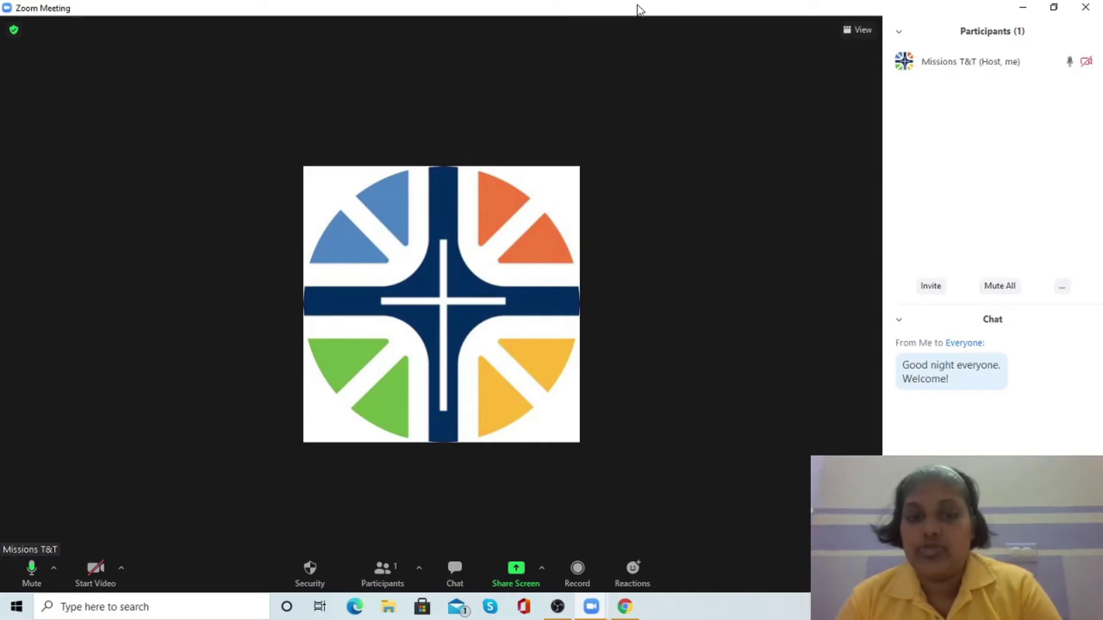
- Record a brief local clip of the meeting, stop it, then end the meeting for all
left_click(575, 572)
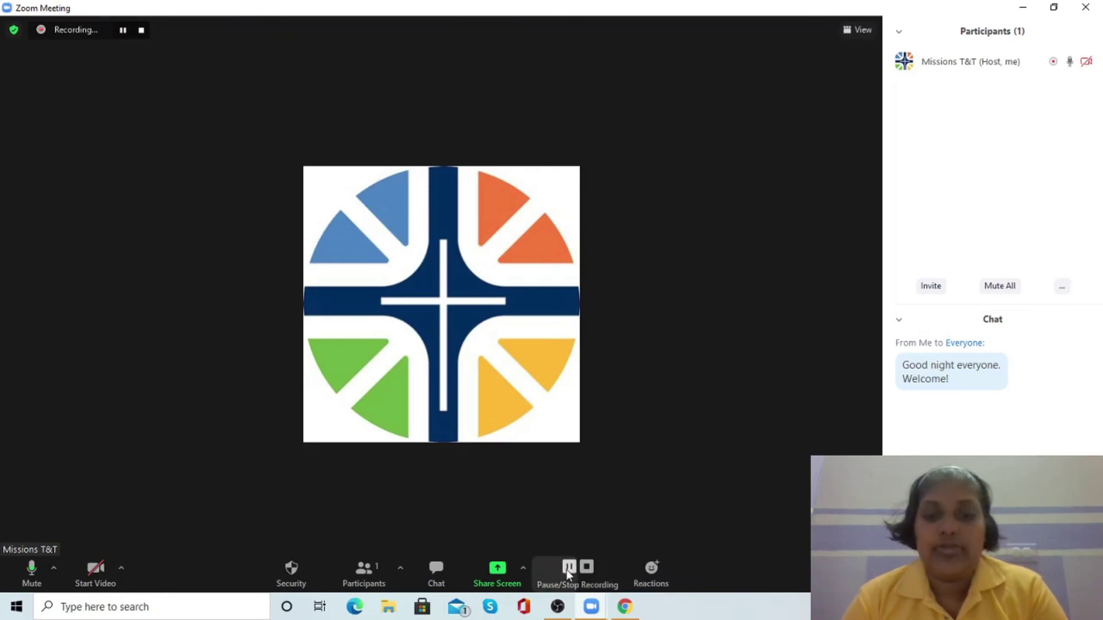
left_click(586, 567)
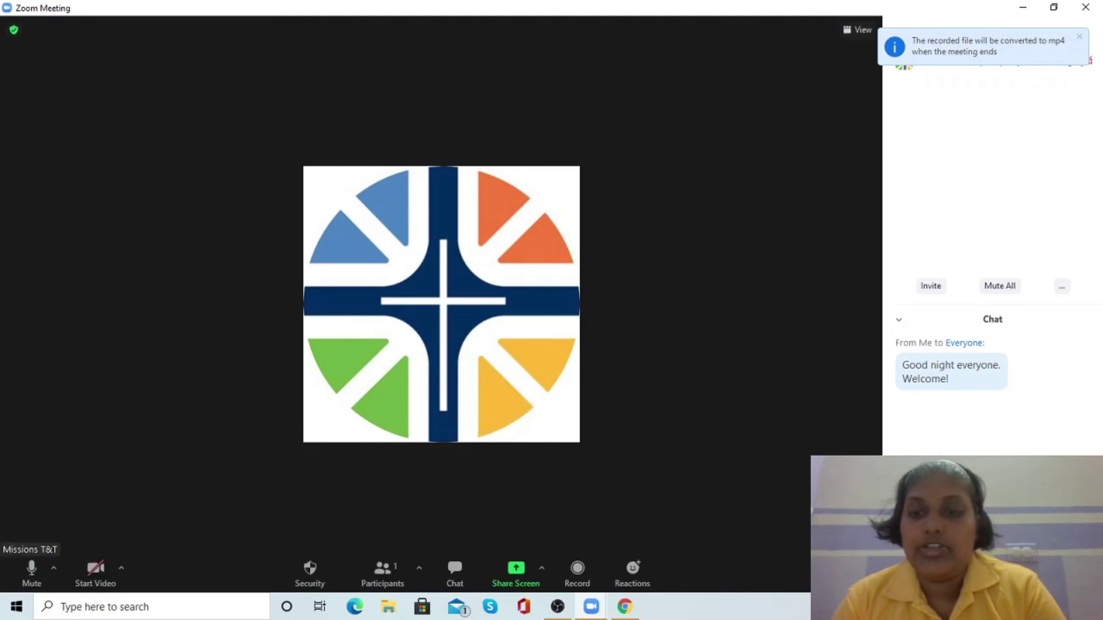
key("alt+q")
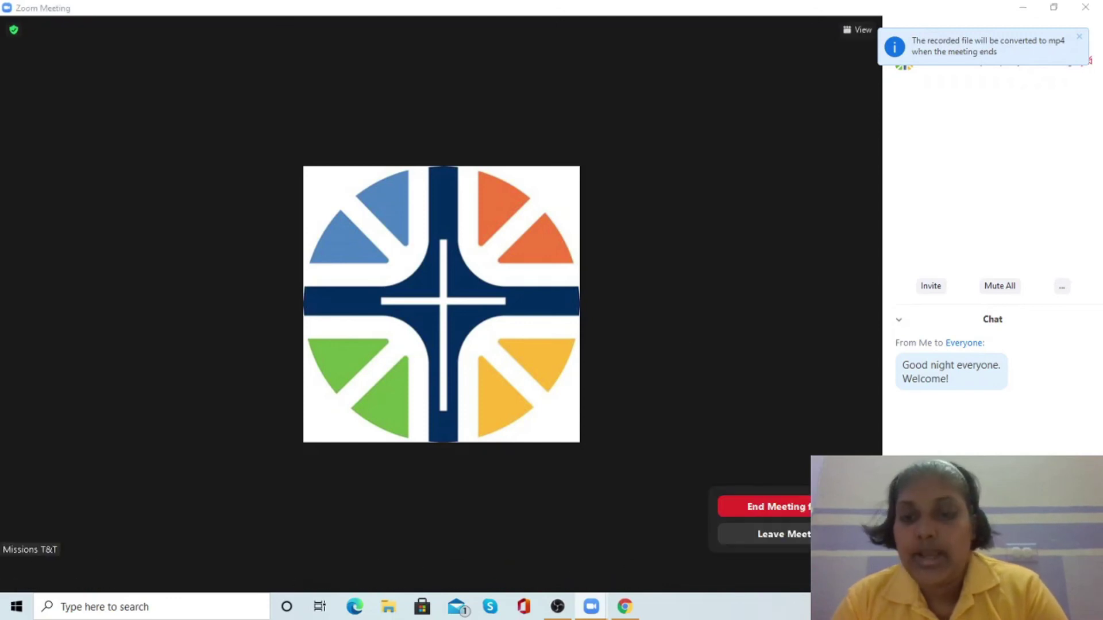
left_click(731, 506)
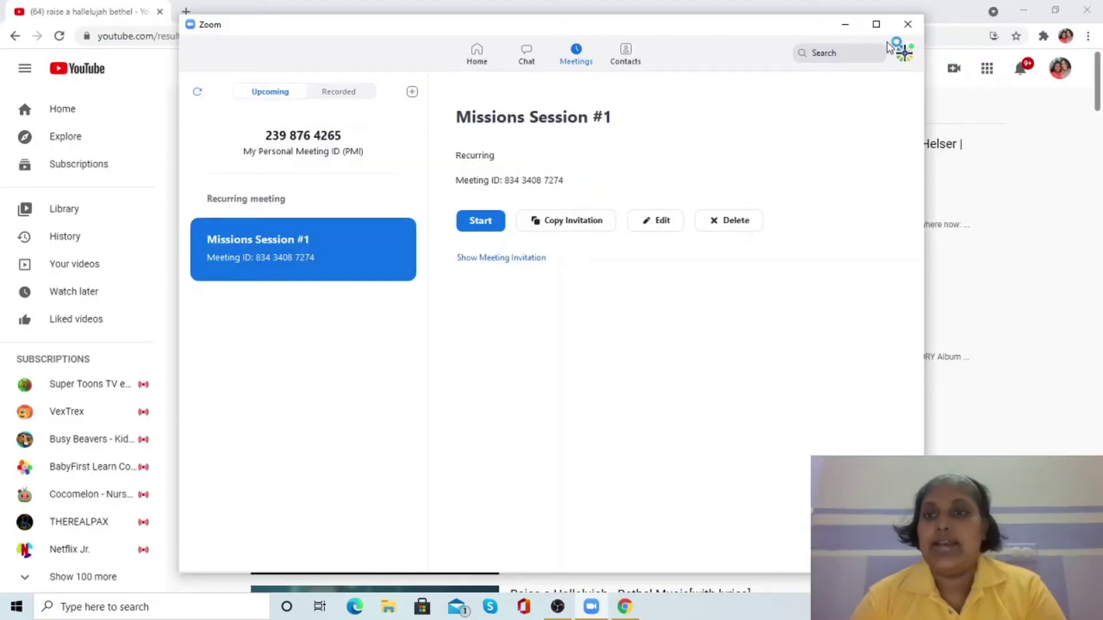
- Close Zoom and Chrome, then open Documents > Zoom > the 2021-04-30 Missions Session #1 folder
left_click(907, 25)
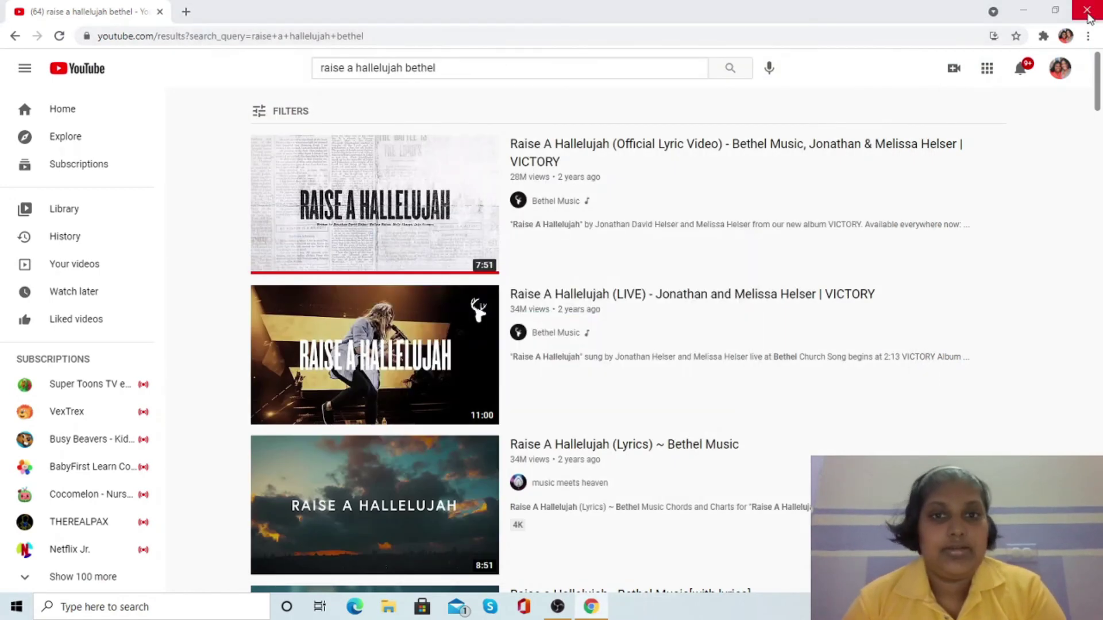
left_click(1088, 16)
left_click(158, 115)
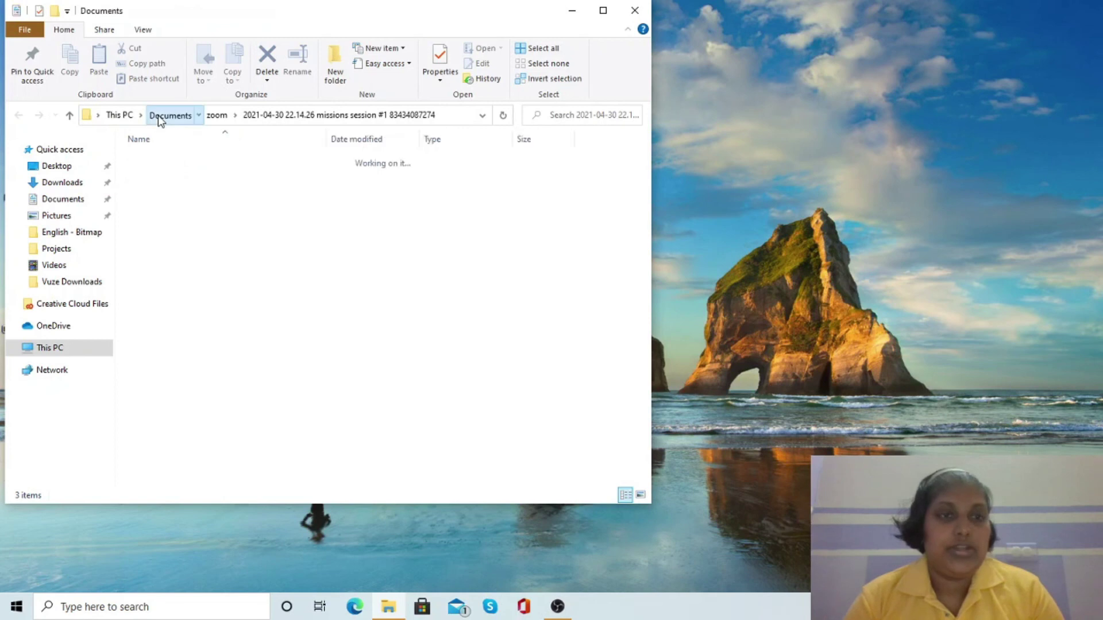
double_click(154, 289)
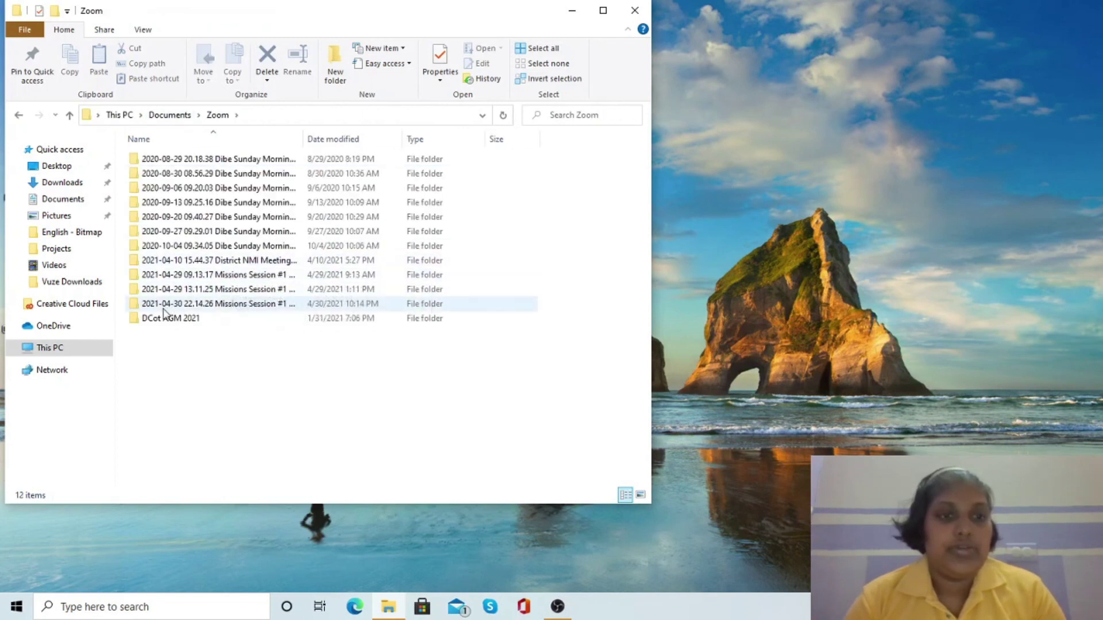
double_click(206, 307)
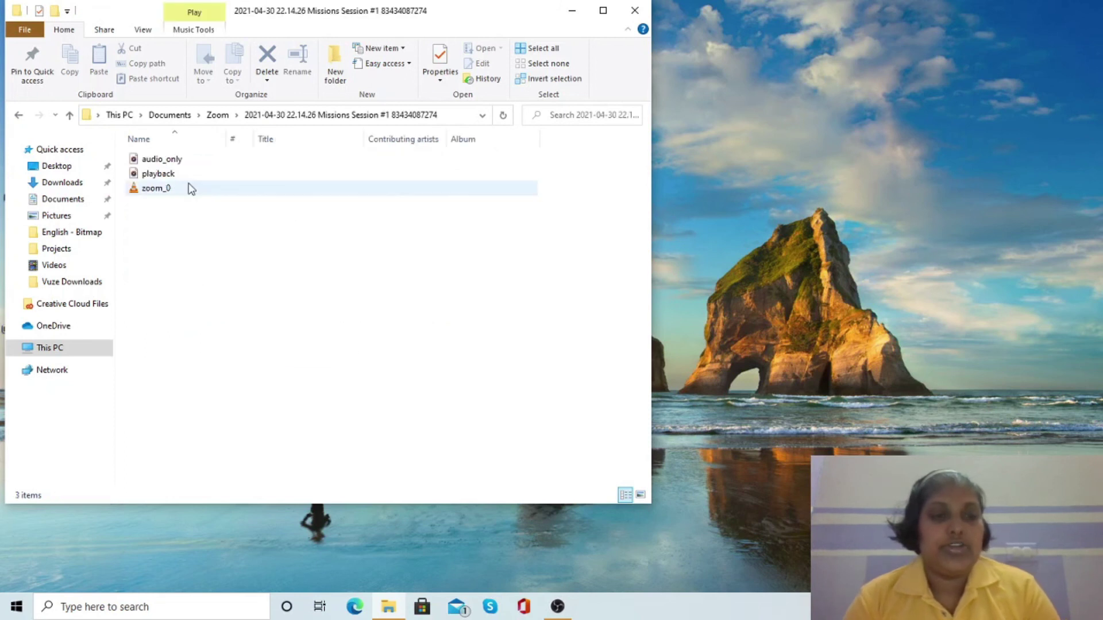
- Play the zoom_0 recording in VLC to check it, then close VLC and File Explorer
double_click(158, 189)
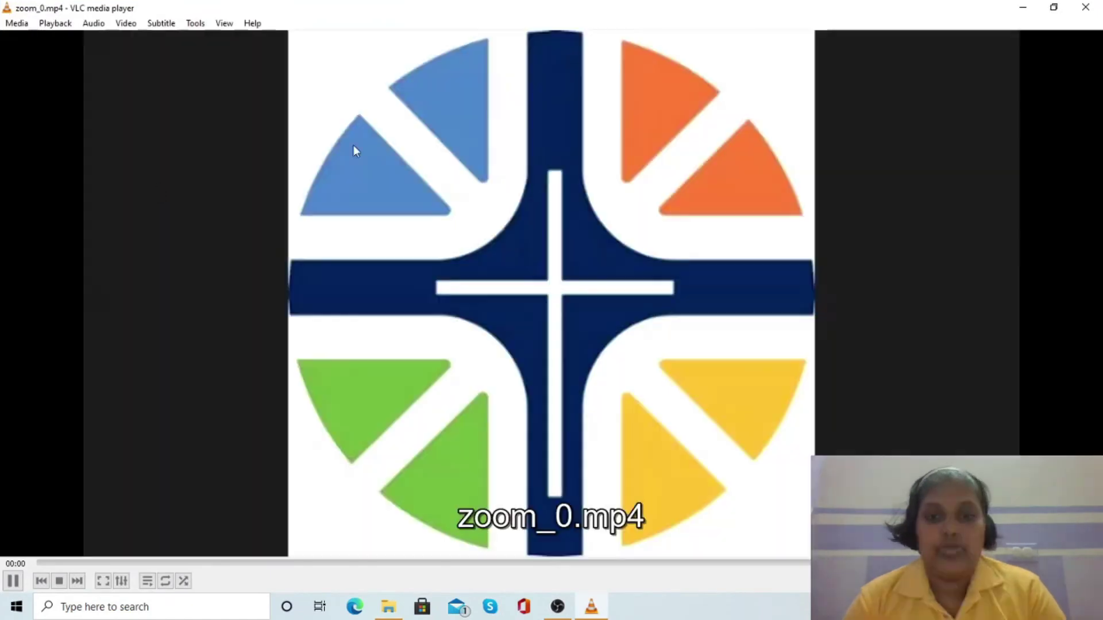
left_click(1086, 8)
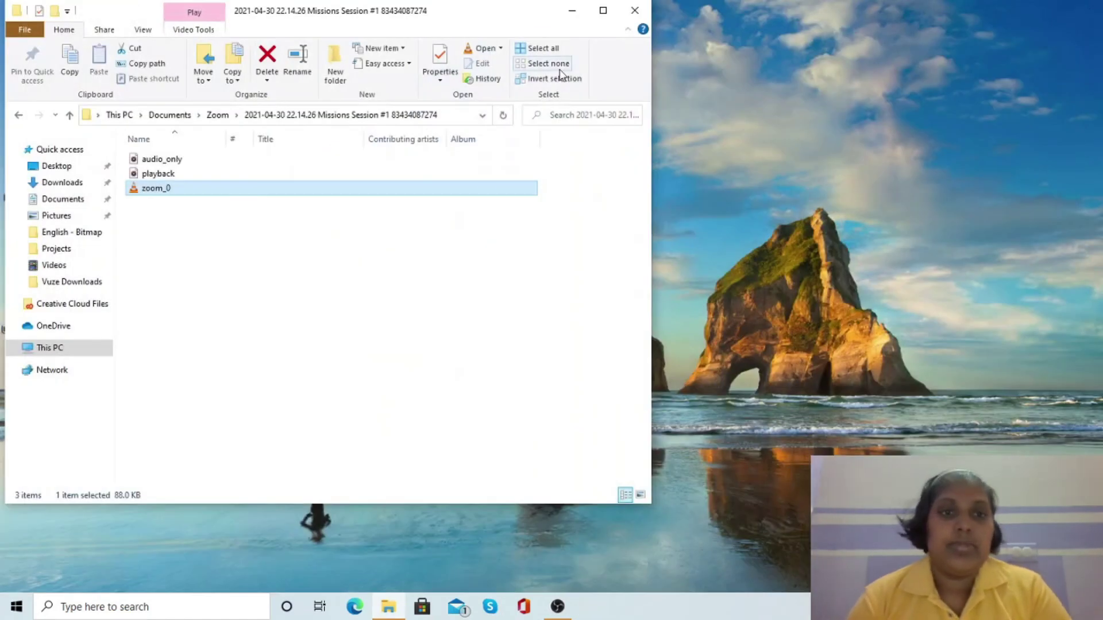
left_click(647, 11)
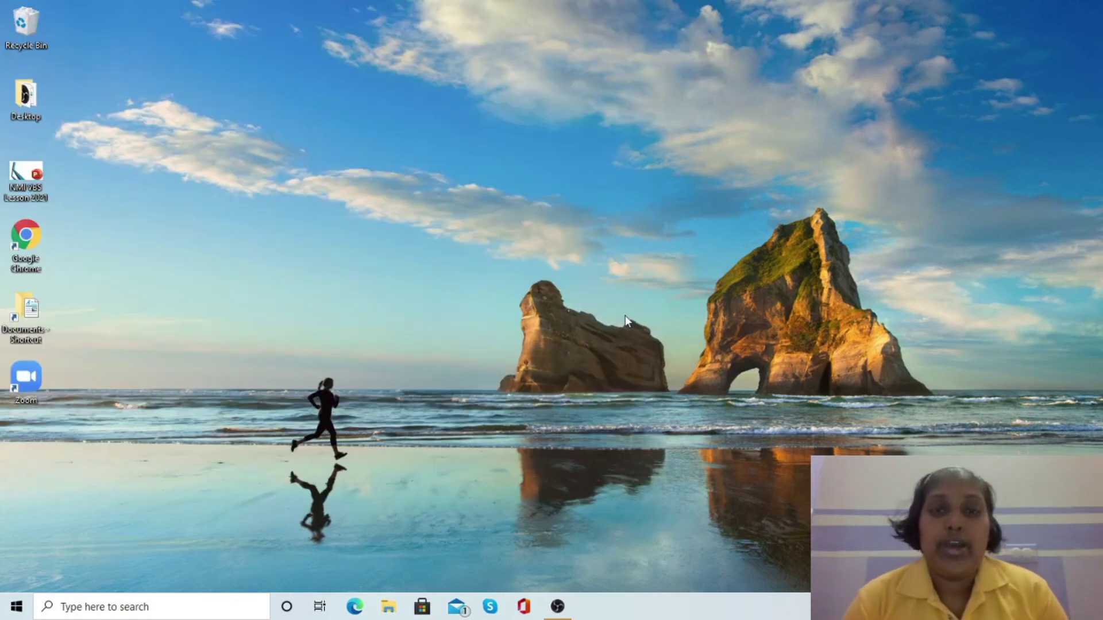